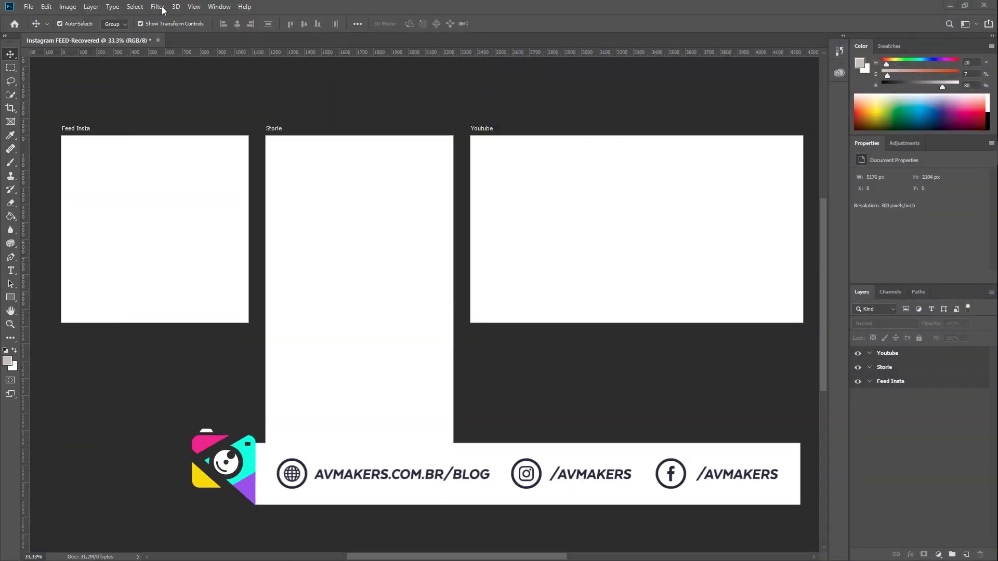
Create a 1080 × 1080 px, 300 ppi document named Carrossel with a white background.
left_click(28, 6)
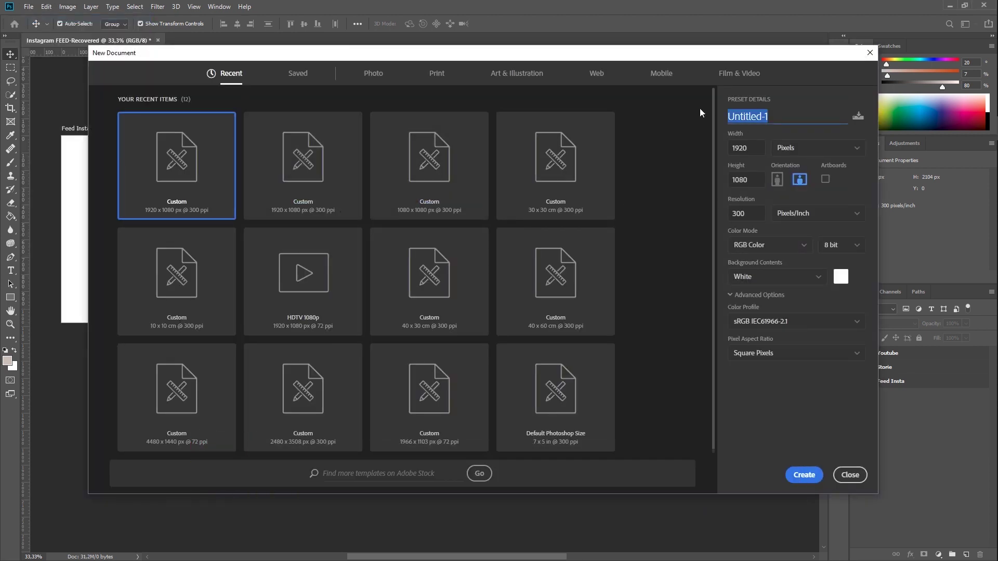
type("Carross")
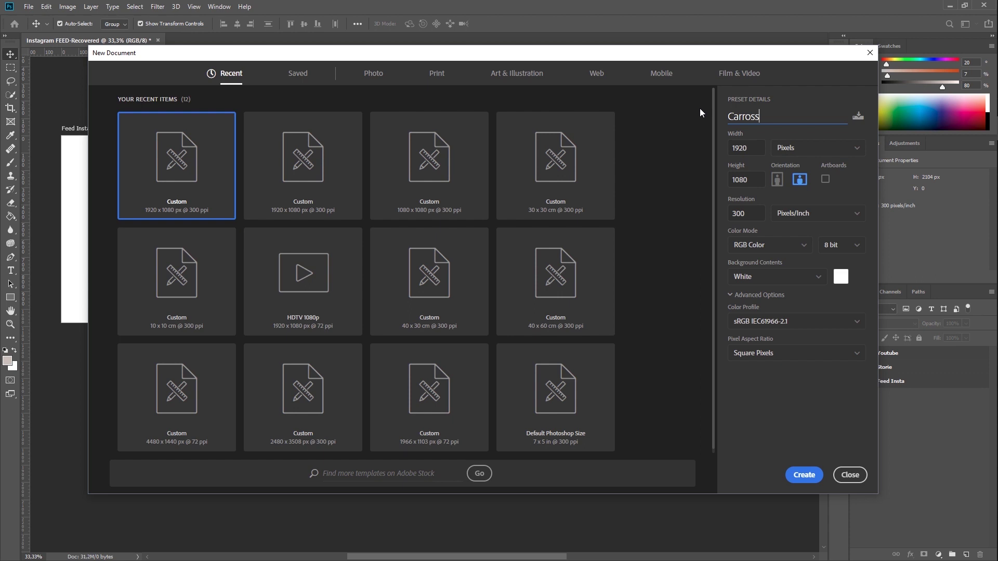
type("el")
key("Tab")
type("1080")
double_click(754, 179)
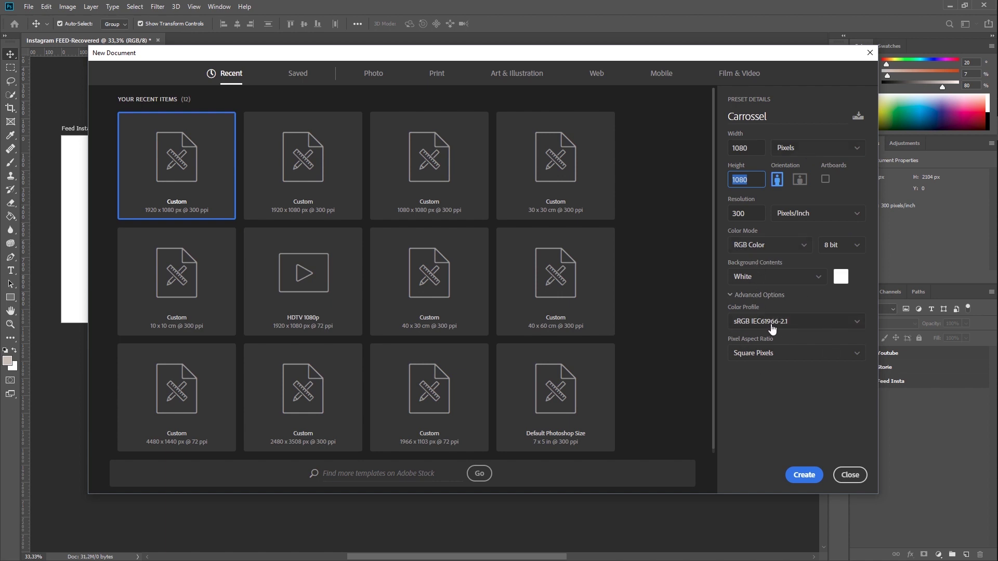
left_click(803, 474)
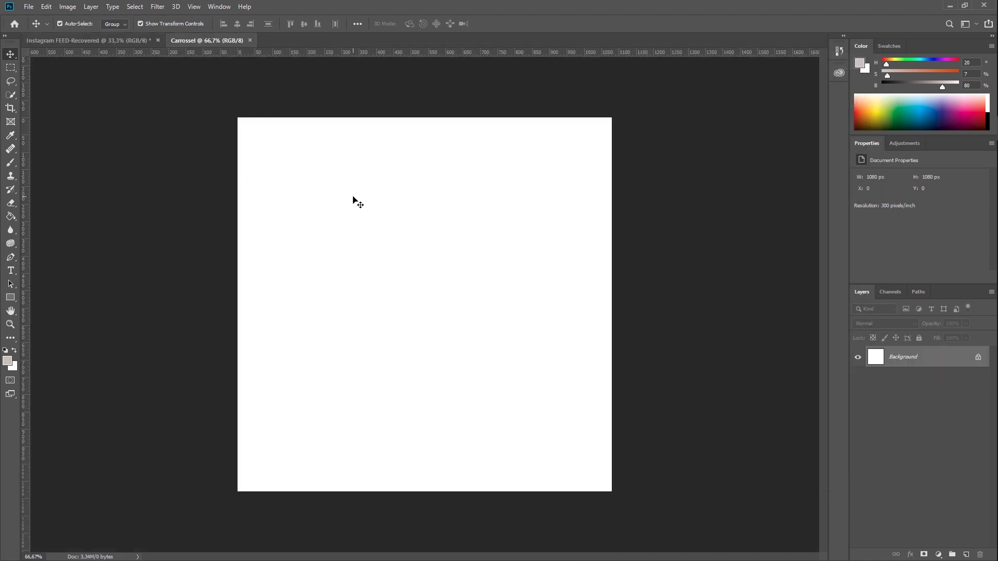
Zoom out to the whole canvas, cancel the New Document dialog, and bring up the Layer menu.
key("ctrl+minus")
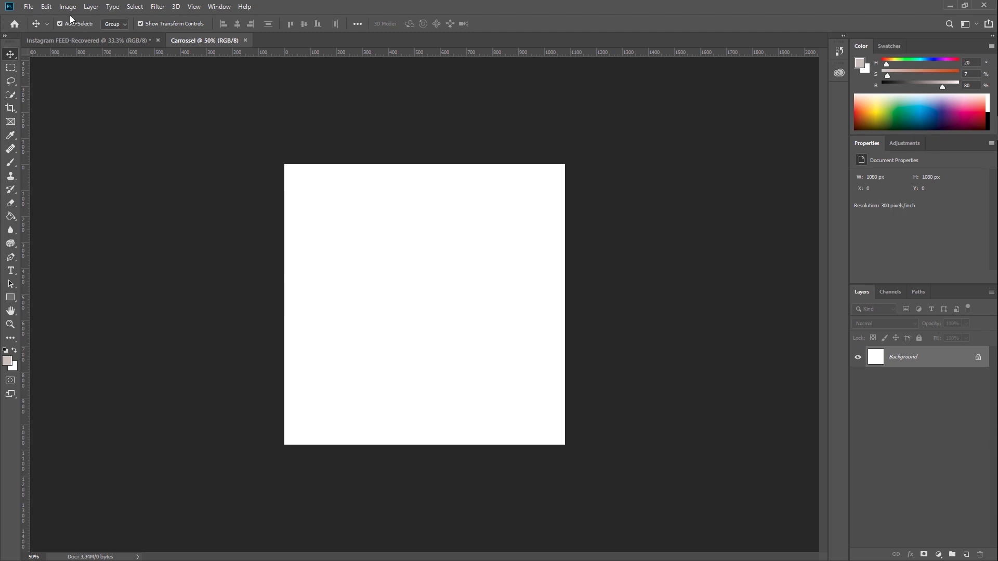
left_click(29, 7)
key("ctrl+n")
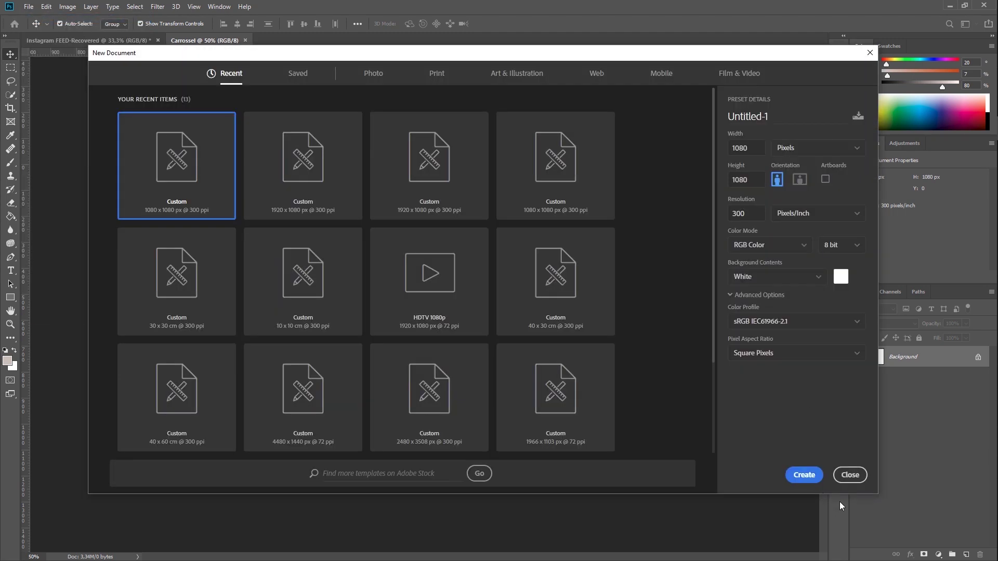
left_click(850, 481)
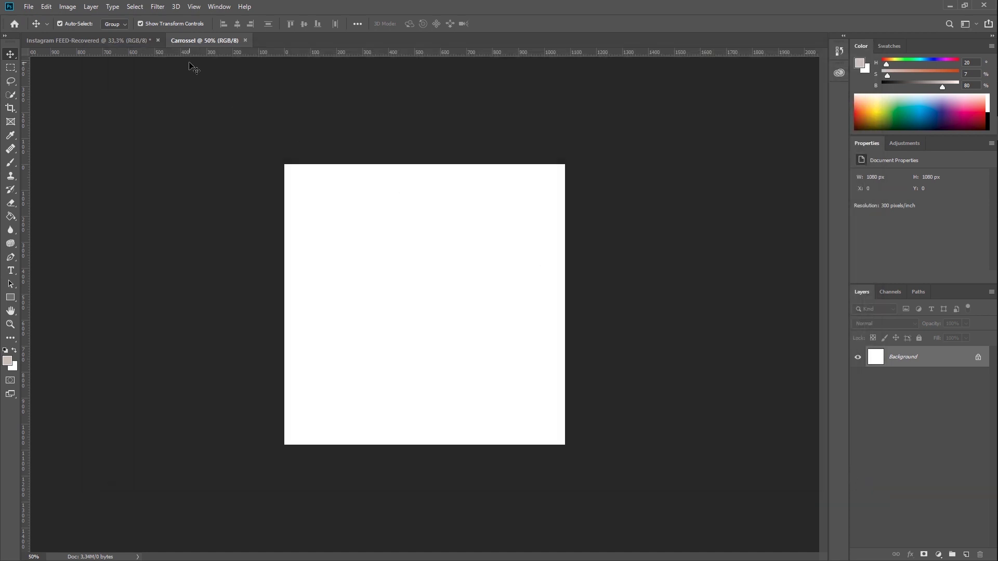
left_click(91, 7)
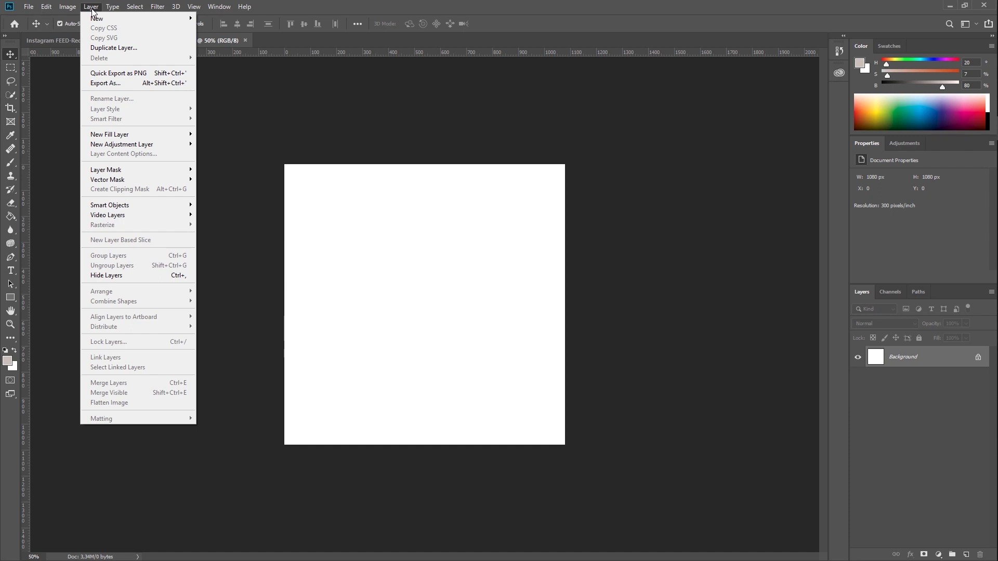
mouse_move(97, 18)
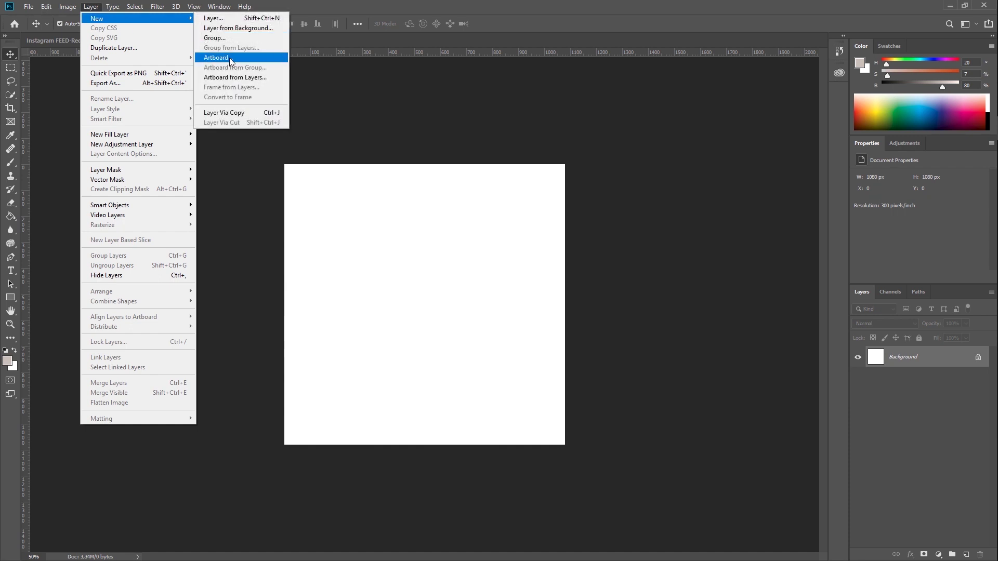
Convert the canvas into a 1080 × 1080 px artboard named Tela 01.
left_click(231, 59)
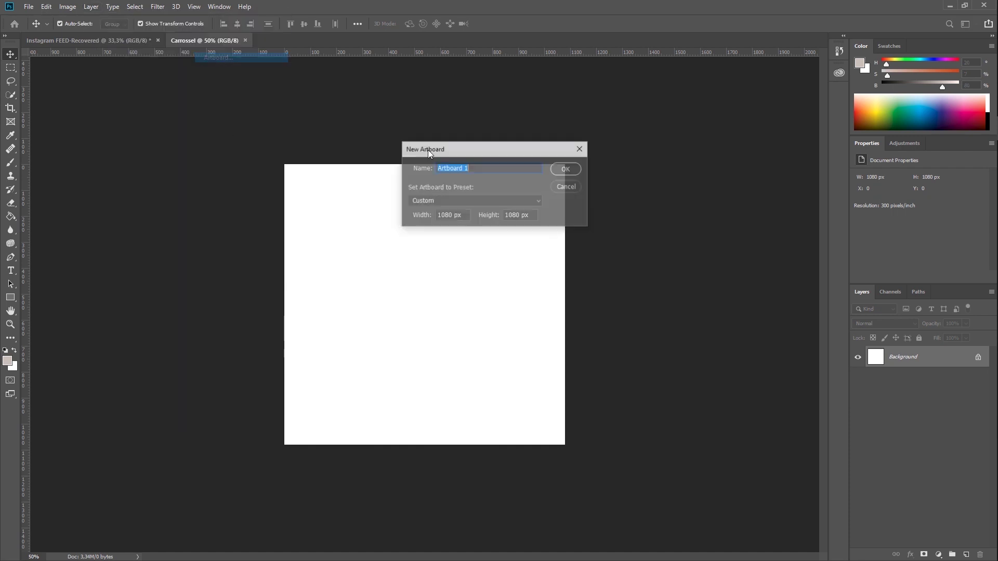
left_click(991, 292)
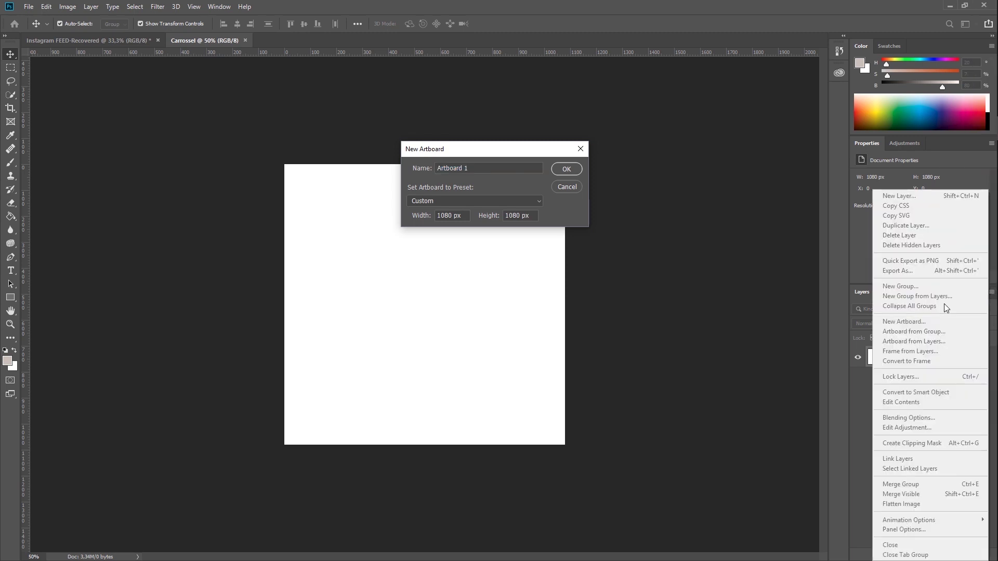
left_click(461, 149)
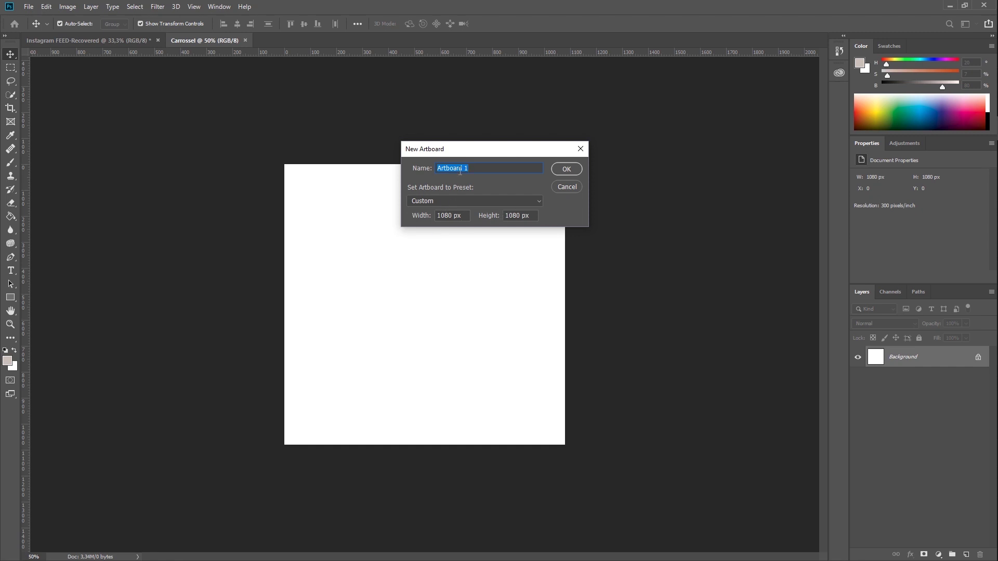
type("Tela 01")
key("Return")
left_click_drag(474, 260, 329, 232)
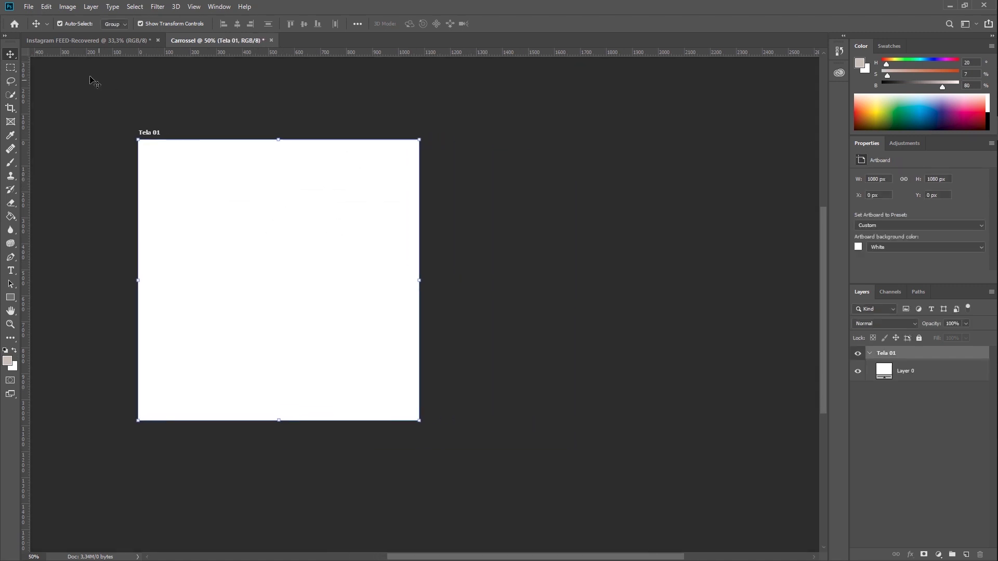
Add a new square artboard to the right of Tela 01 with the Artboard tool.
right_click(4, 55)
left_click(47, 66)
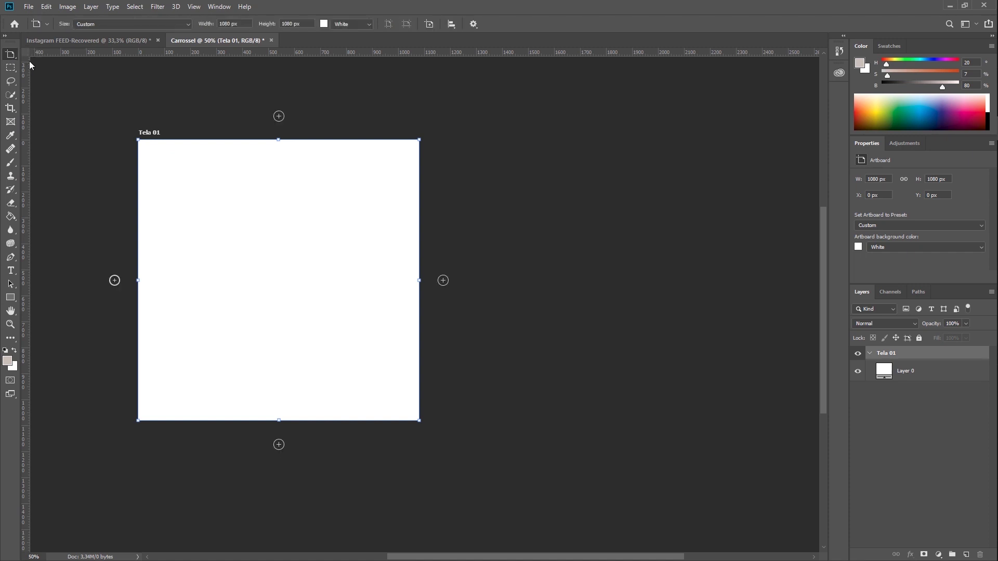
left_click(443, 280)
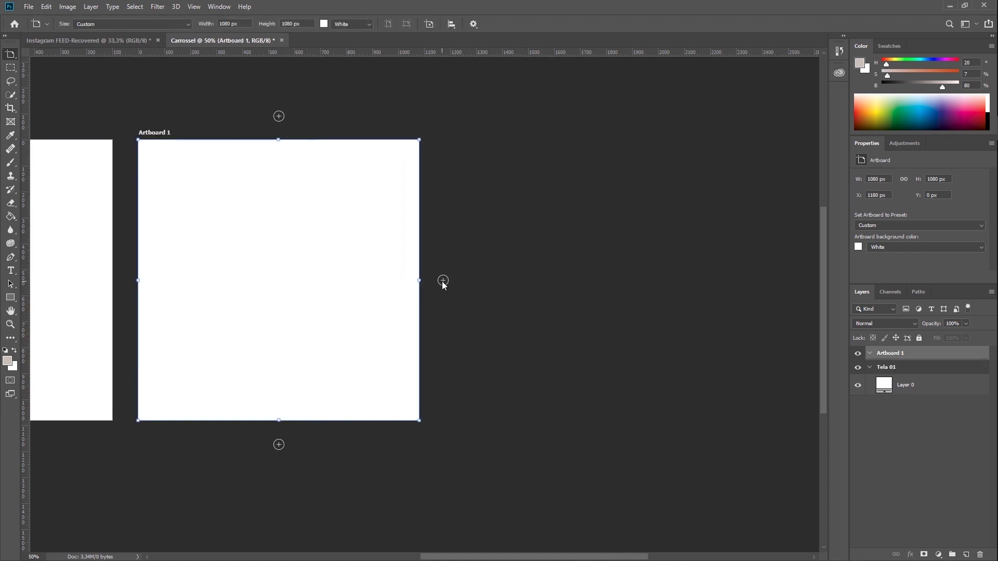
left_click_drag(130, 198, 403, 217)
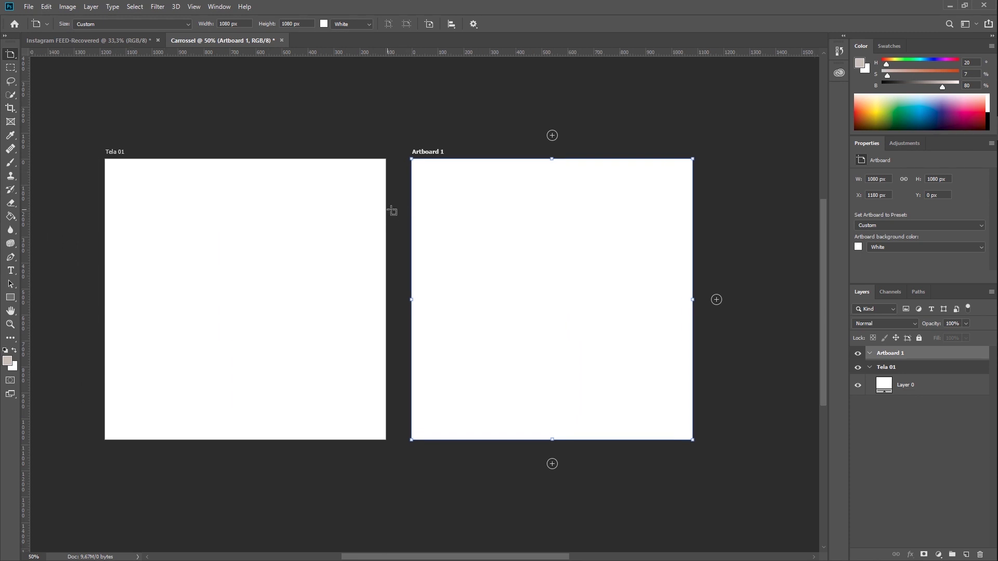
key("v")
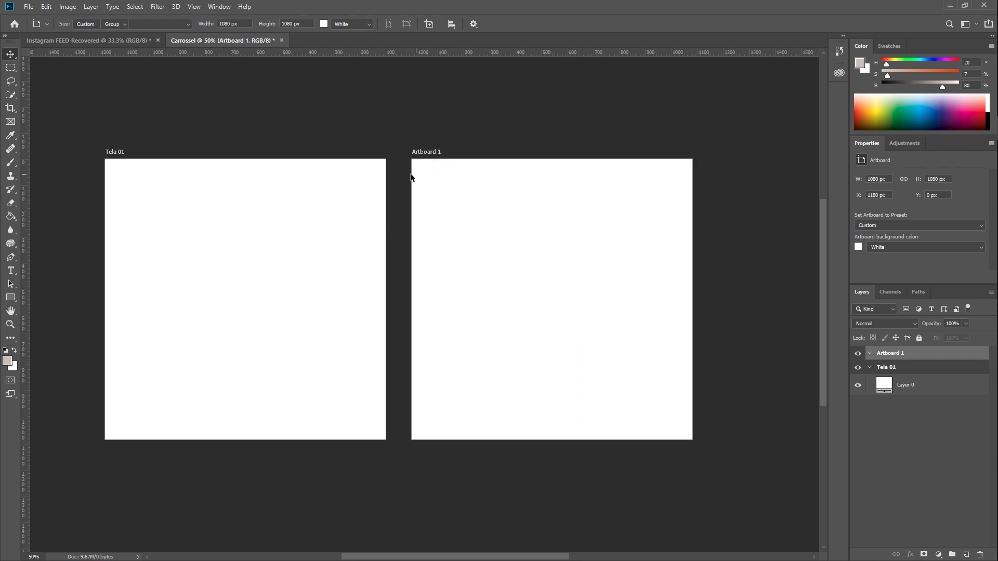
left_click(400, 175)
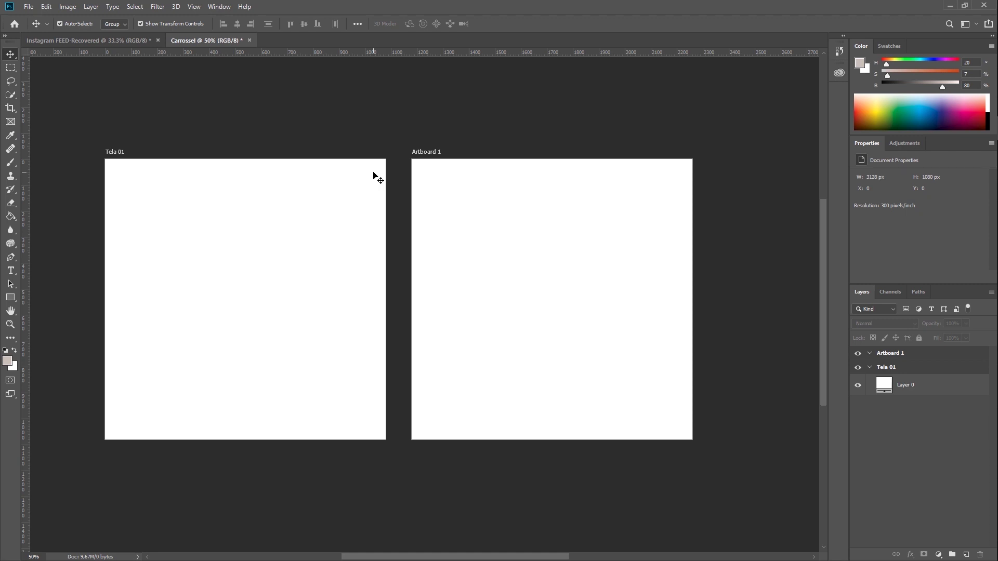
Rename the new artboard Tela 02 and set its X to 1080 px against Tela 01.
left_click(916, 355)
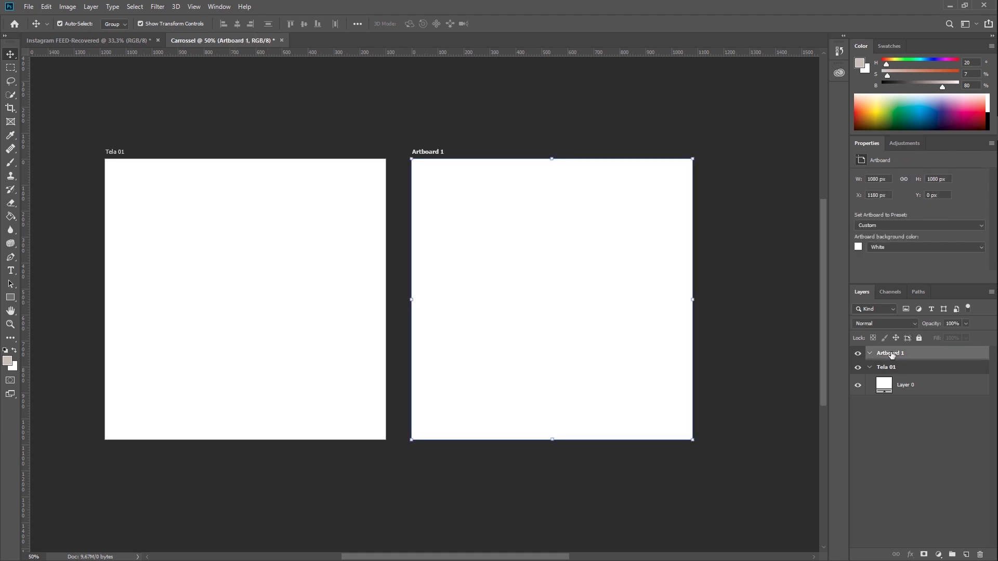
double_click(892, 353)
type("Tela 02")
left_click(888, 426)
left_click(924, 358)
left_click(875, 198)
type("1080")
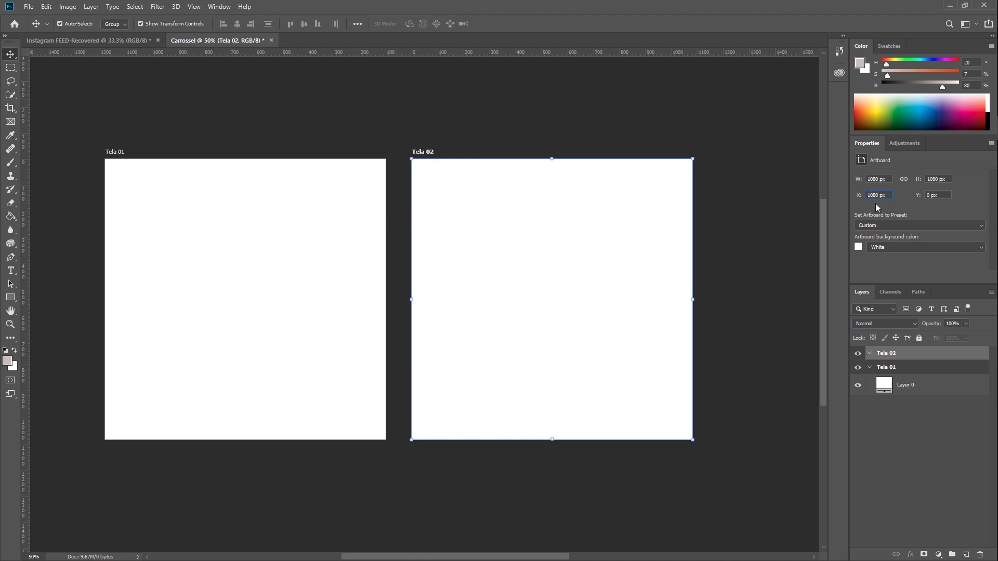
left_click(942, 194)
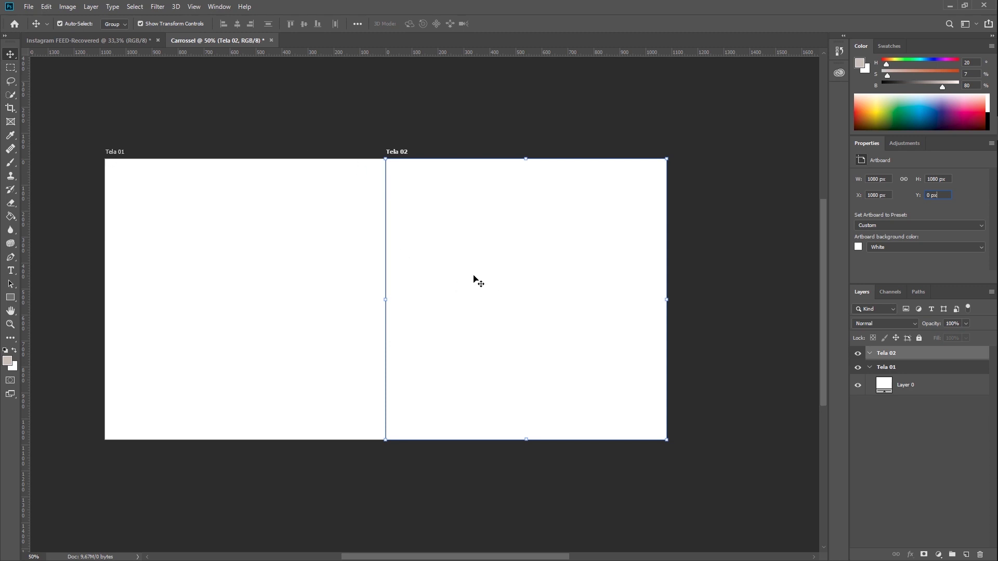
right_click(10, 59)
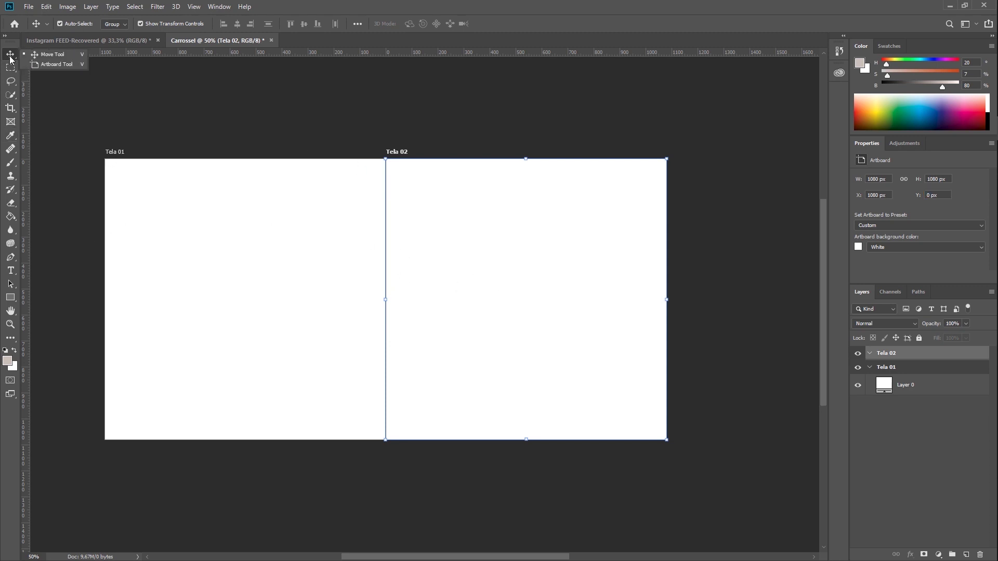
left_click(47, 66)
Add a third artboard, Artboard 1, flush right of Tela 02 at X 2160 px, Y 0.
left_click(691, 299)
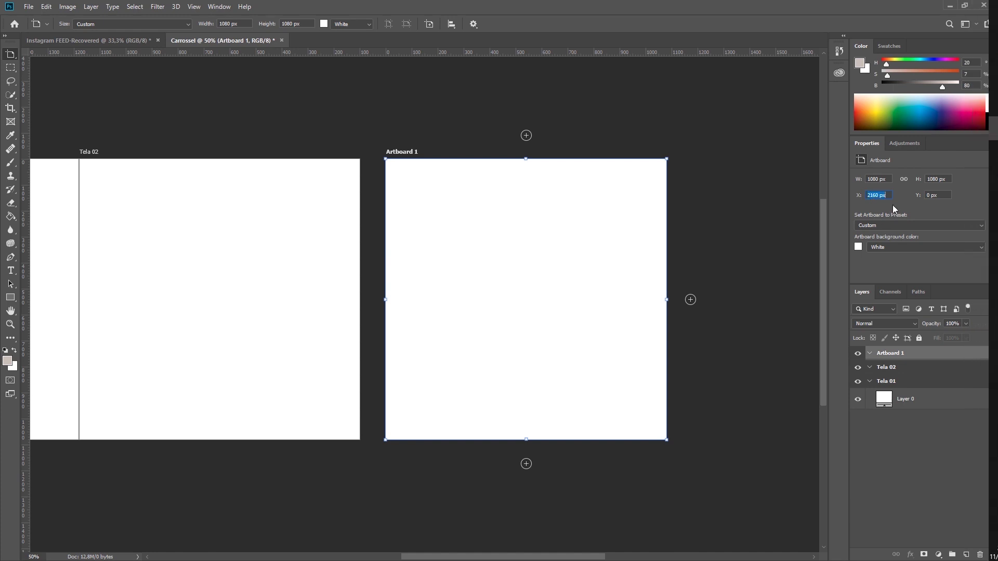
left_click(945, 193)
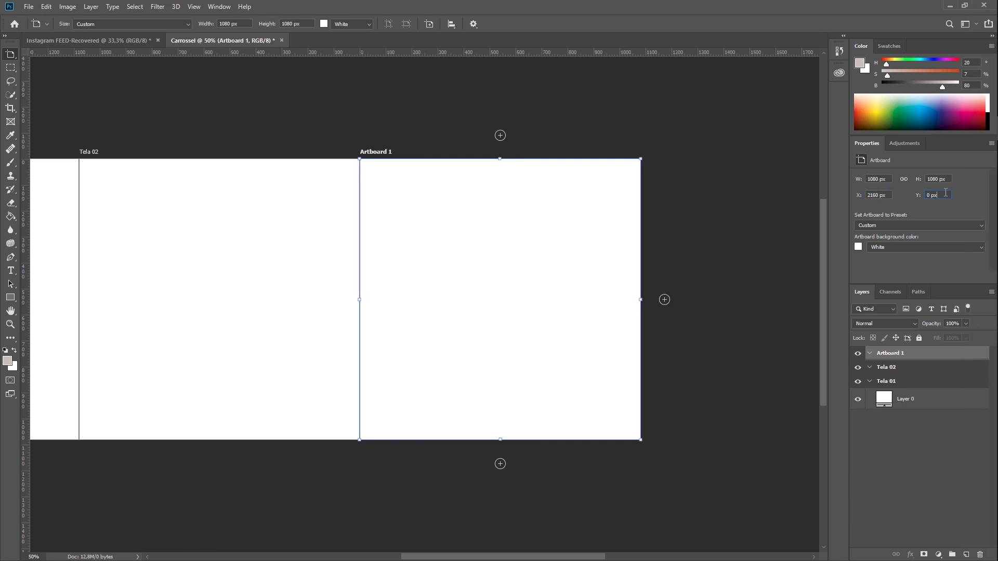
left_click_drag(292, 299, 413, 255)
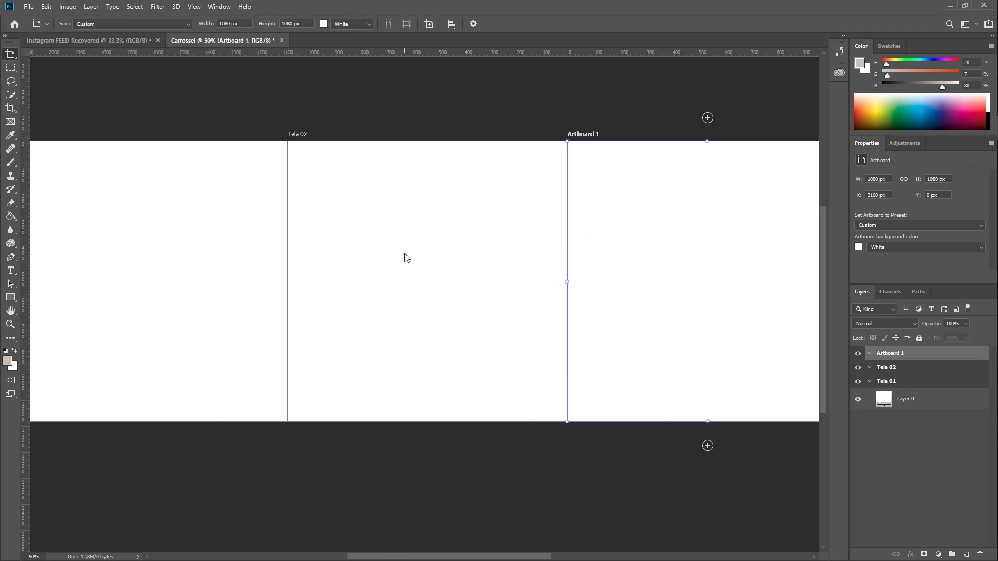
key("ctrl+minus")
left_click_drag(439, 330, 440, 276)
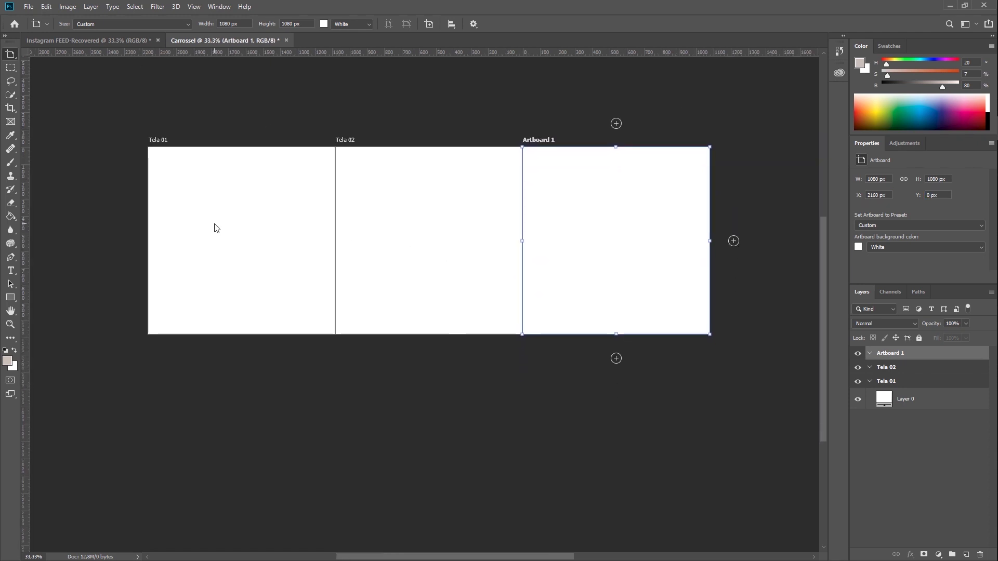
left_click(912, 382)
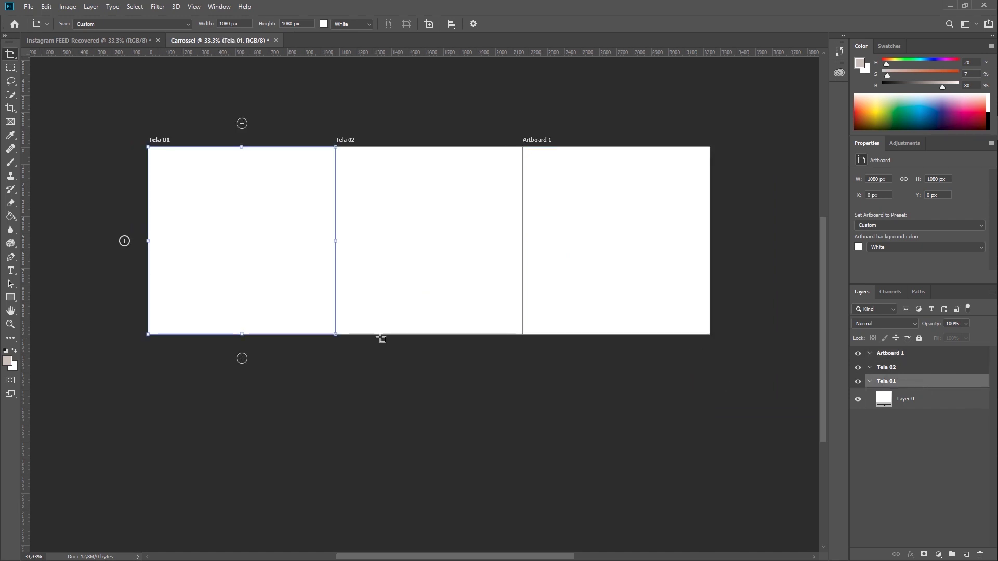
Add a new artboard, Artboard 2, below Tela 01.
left_click(242, 359)
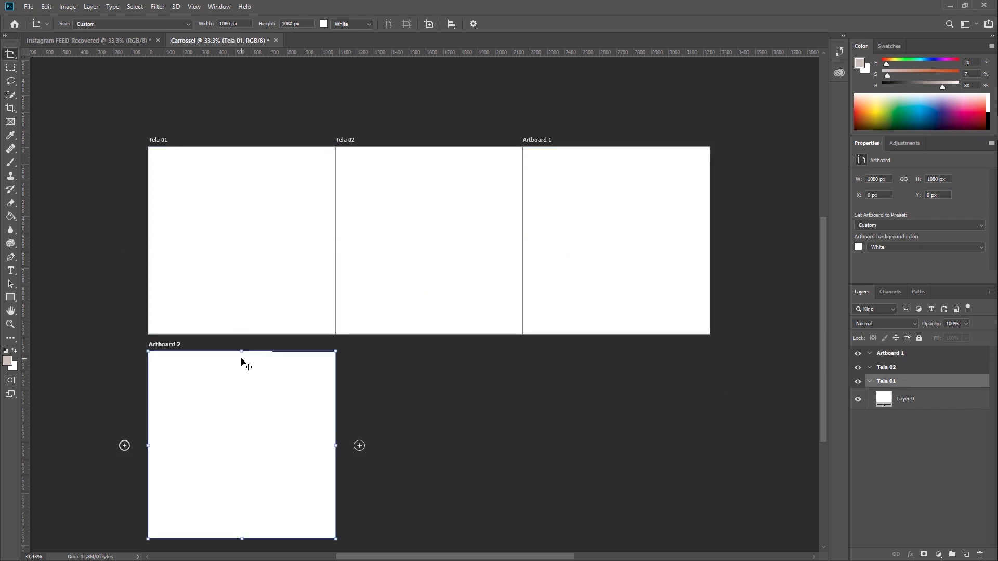
scroll(242, 357, "down", 4)
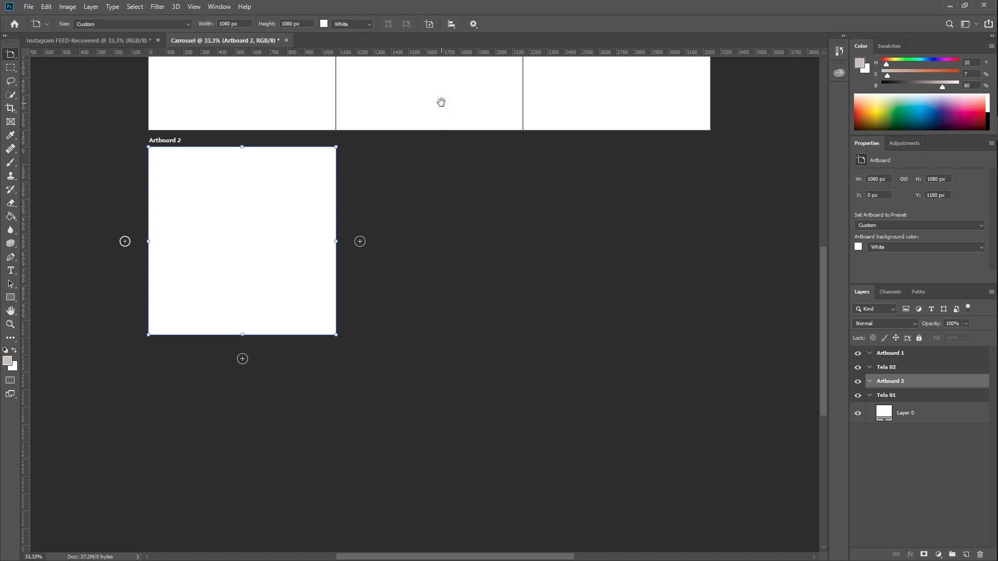
left_click_drag(438, 101, 414, 252)
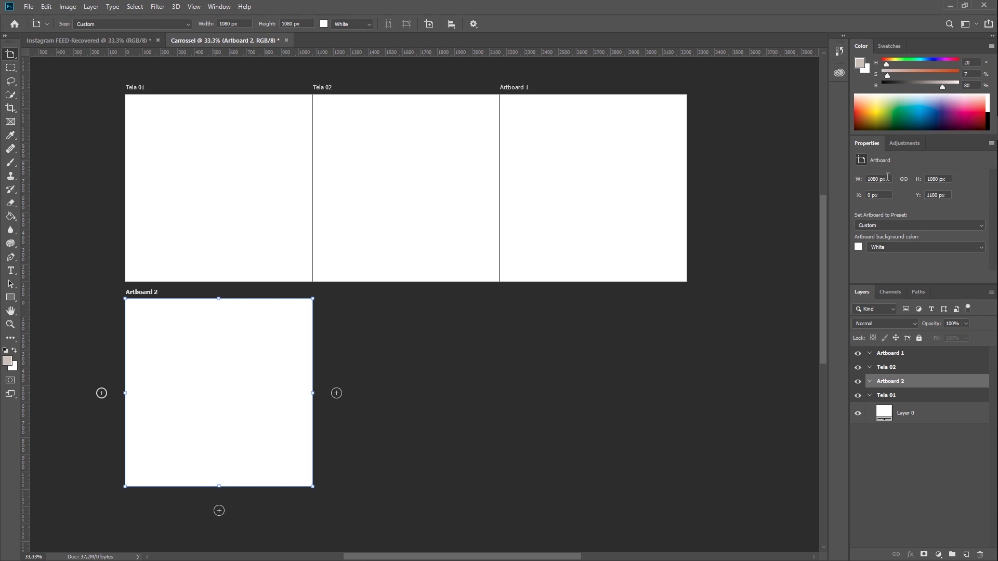
Set Artboard 2's width to 1080*3, making it 3240 px wide.
left_click(887, 177)
type("1080")
key("Return")
key("Tab")
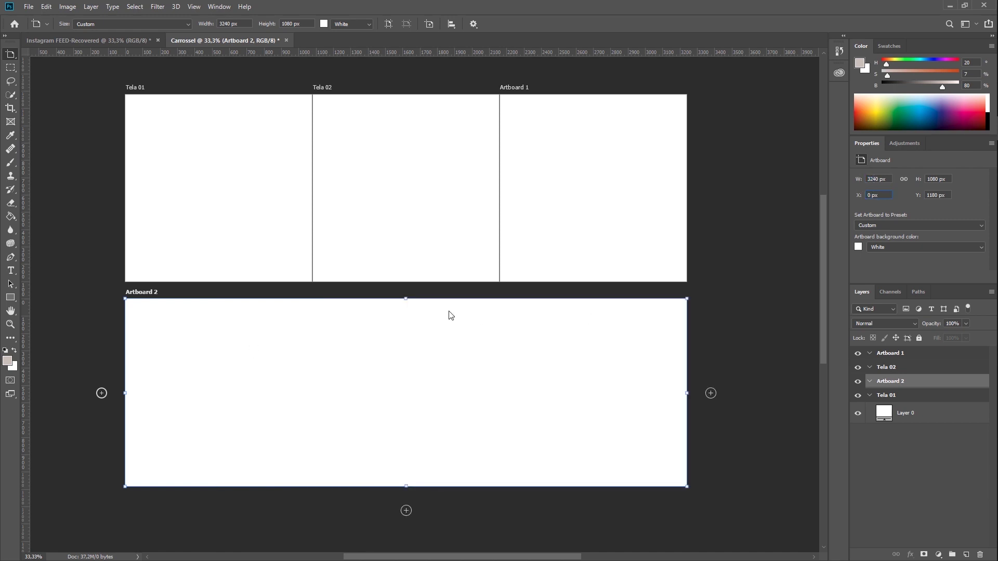
key("v")
left_click(189, 176)
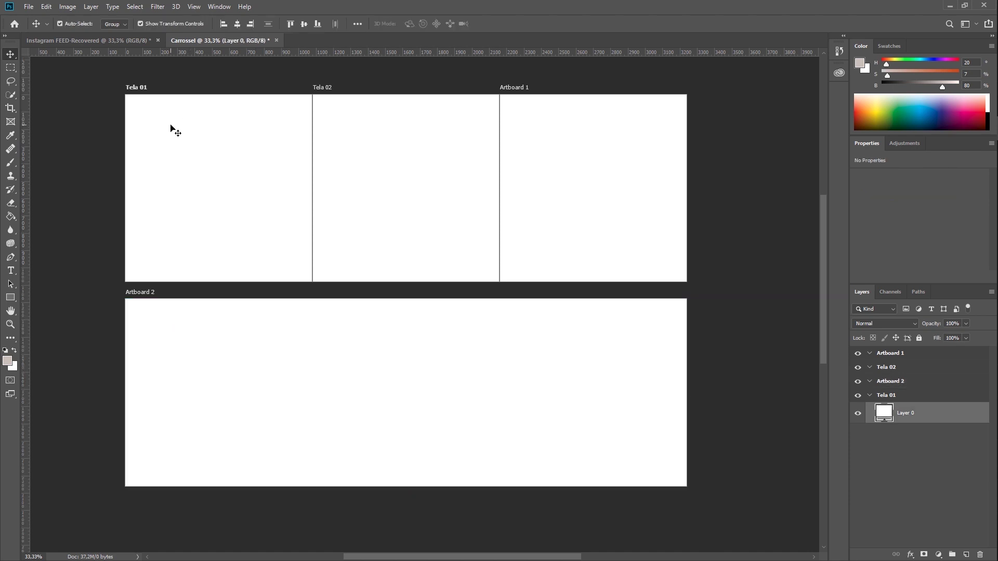
Draw a 2748 × 478 px taupe rectangle and move it down into Artboard 2.
left_click(10, 297)
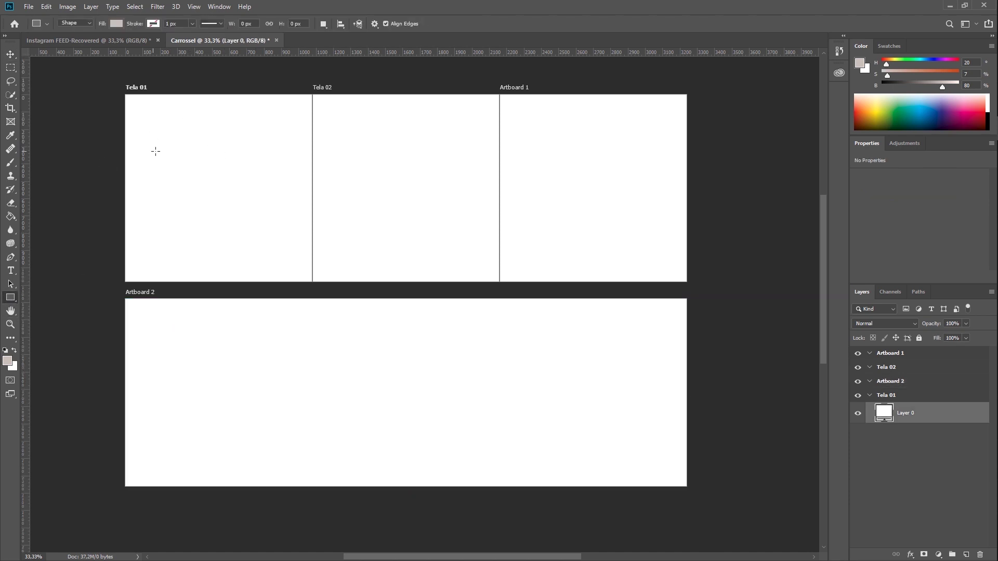
left_click_drag(162, 140, 639, 223)
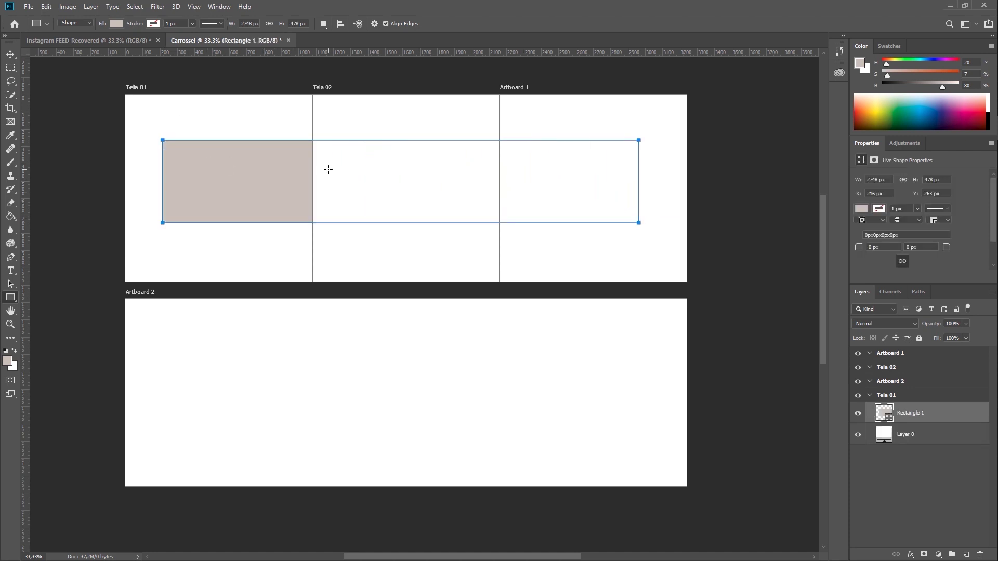
left_click(10, 54)
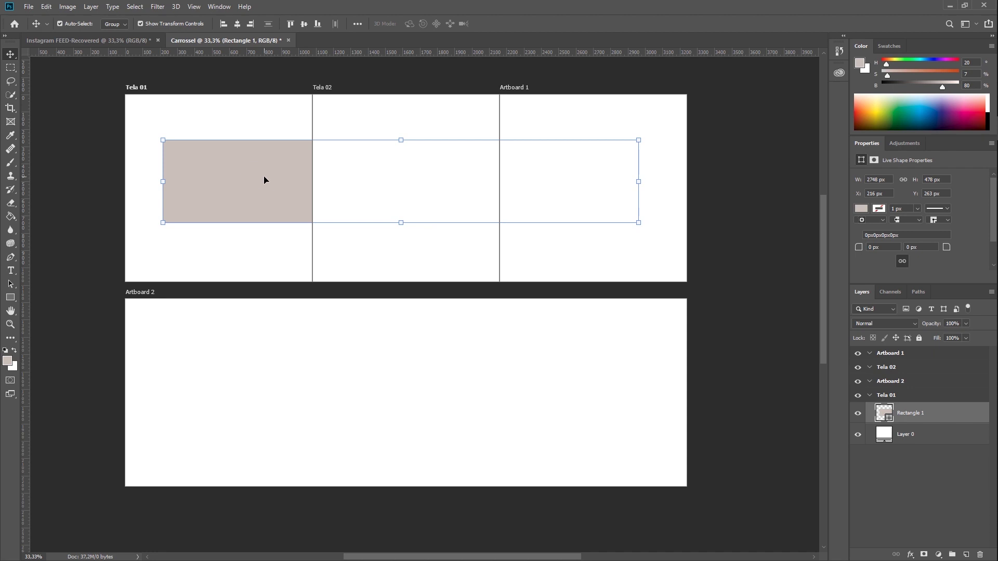
left_click_drag(264, 174, 281, 393)
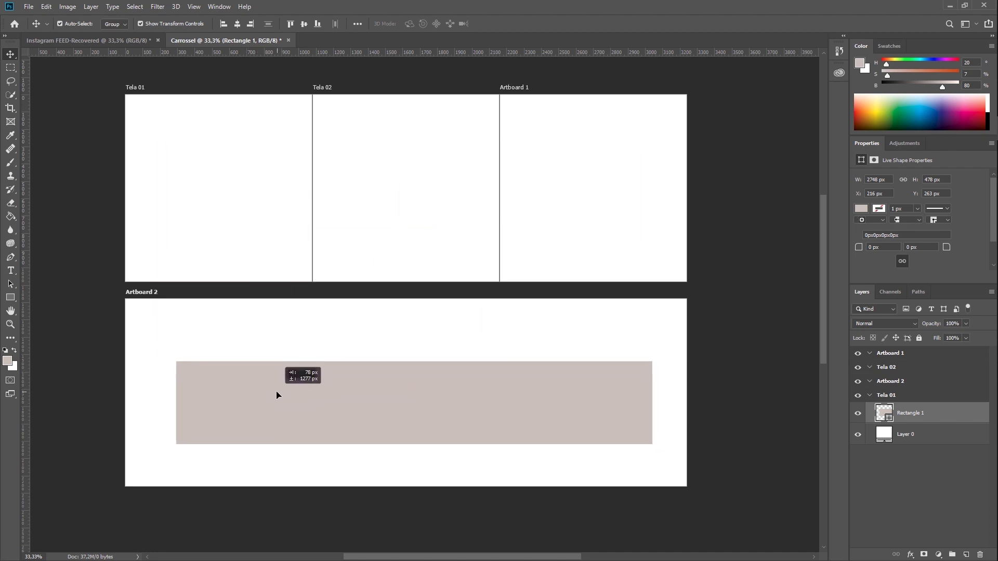
left_click_drag(281, 393, 273, 390)
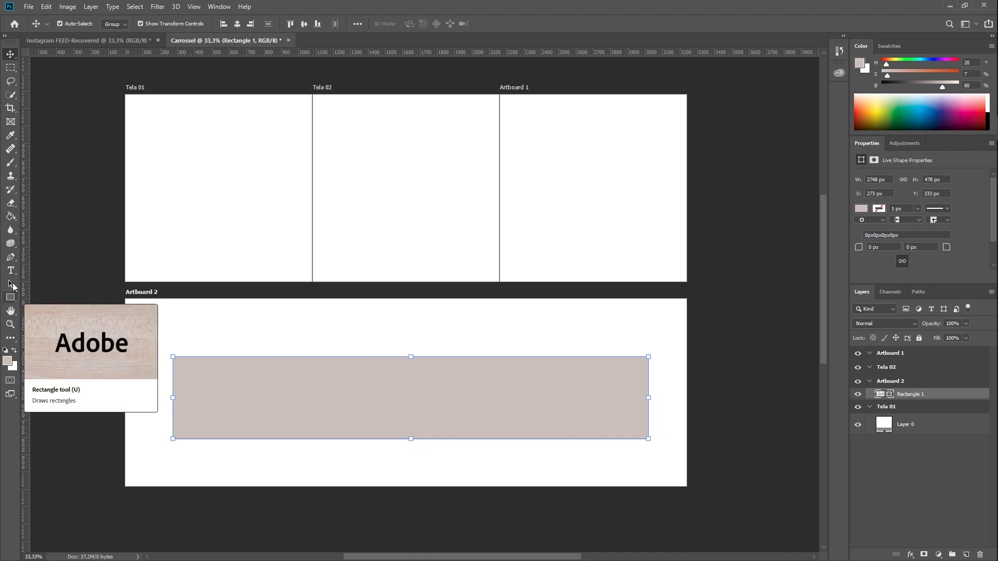
left_click(13, 273)
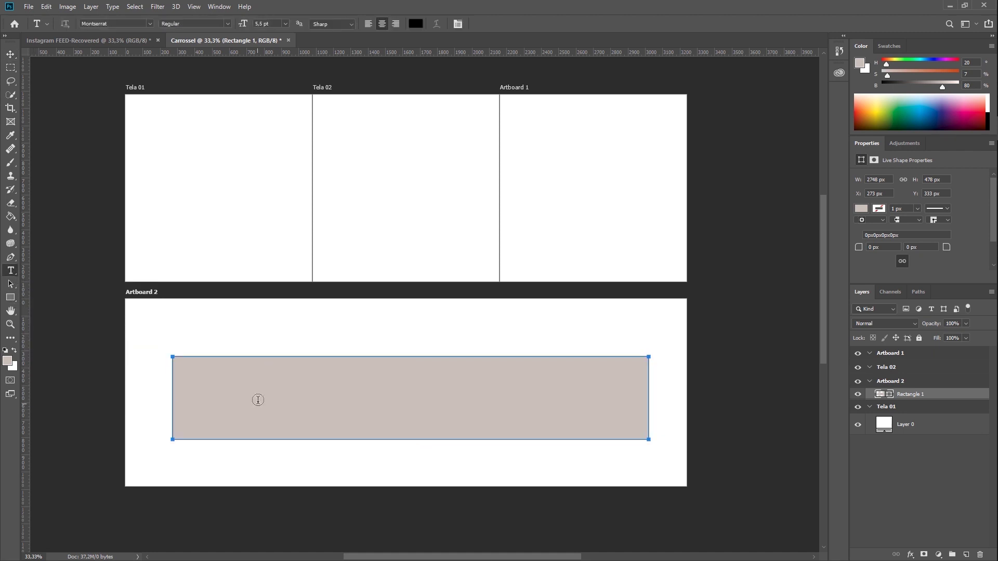
Type AVMAKERS in Artboard 2 and enlarge it to 62.5 pt Montserrat Regular.
left_click(233, 339)
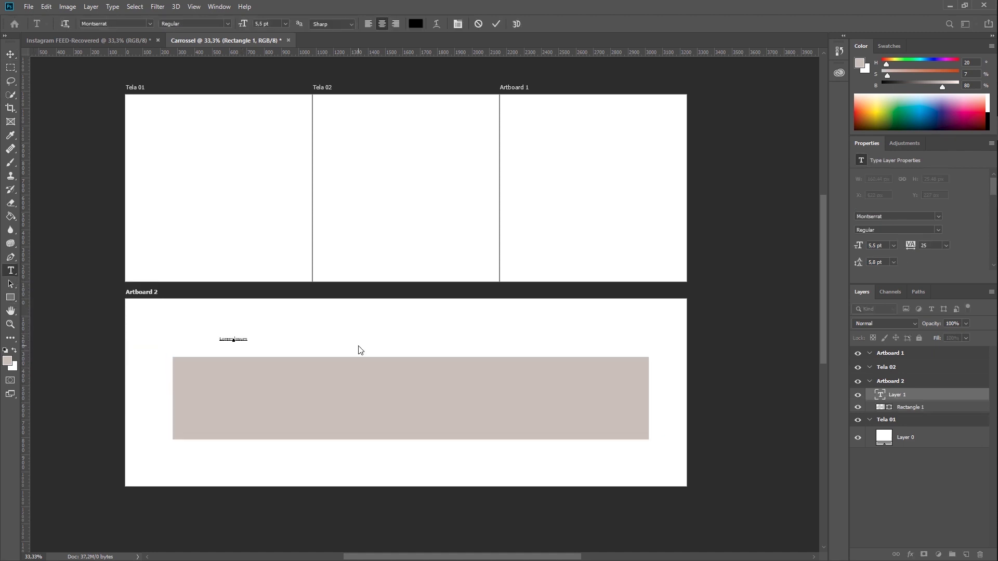
key("BackSpace")
type("ER")
type("S")
key("ctrl+a")
left_click_drag(243, 24, 291, 29)
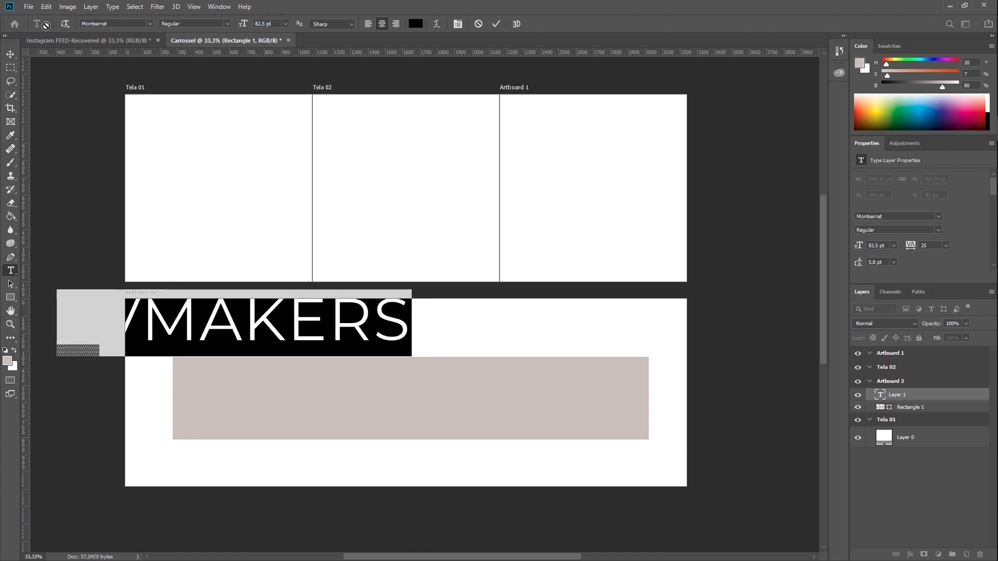
left_click(12, 55)
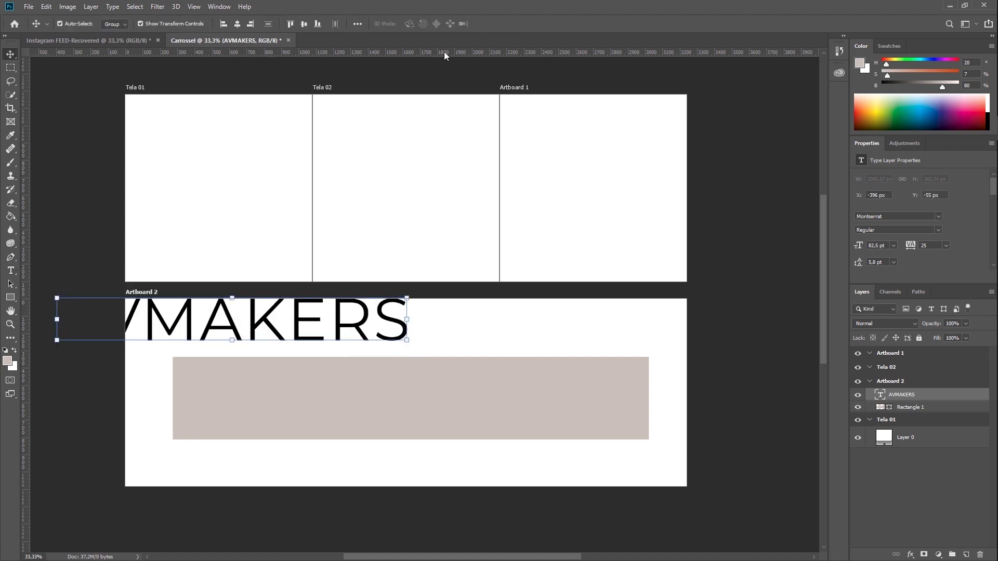
Centre the AVMAKERS text on the taupe rectangle and select both together.
left_click(302, 24)
left_click(233, 26)
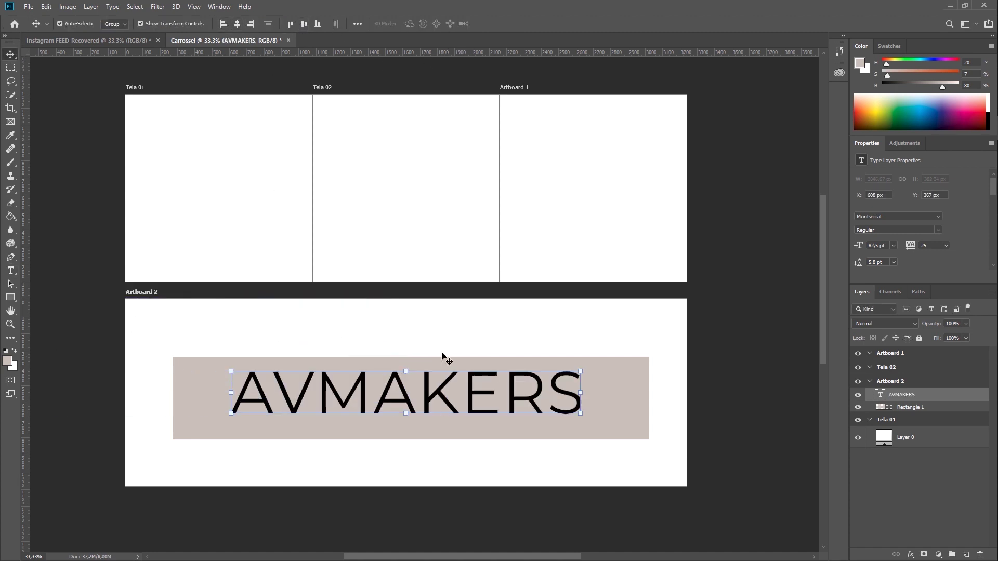
left_click(434, 337)
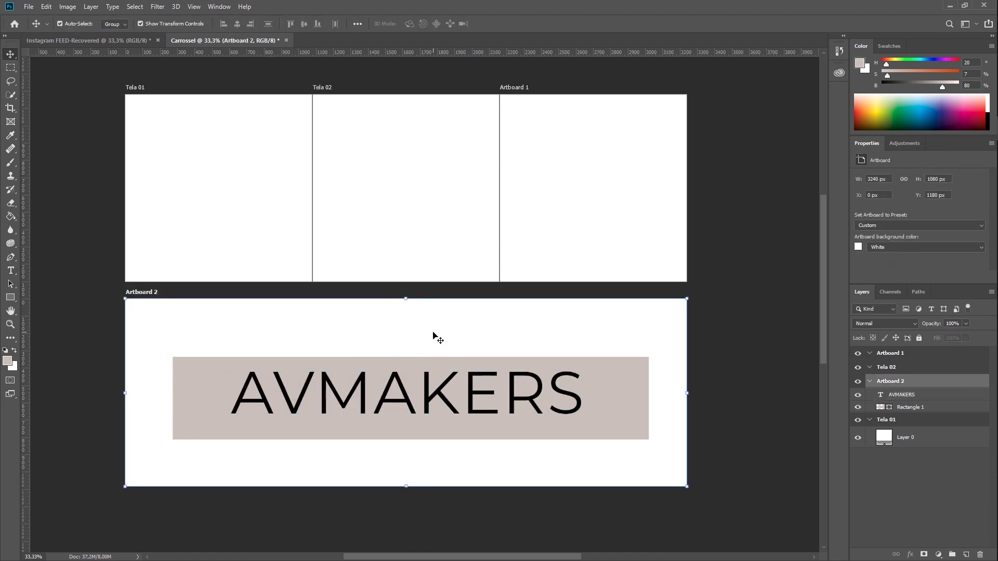
left_click(596, 397)
left_click(669, 394)
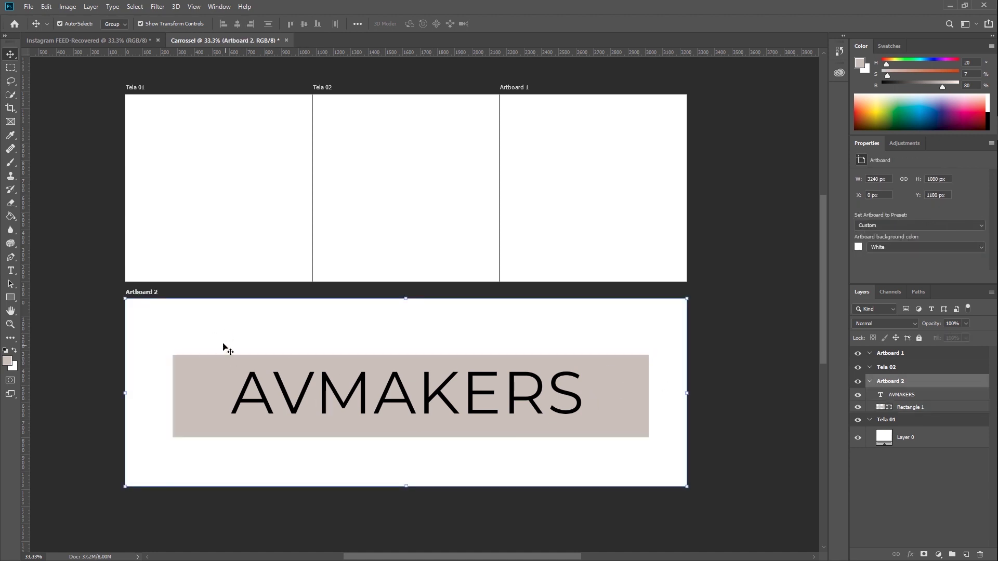
left_click_drag(204, 328, 613, 473)
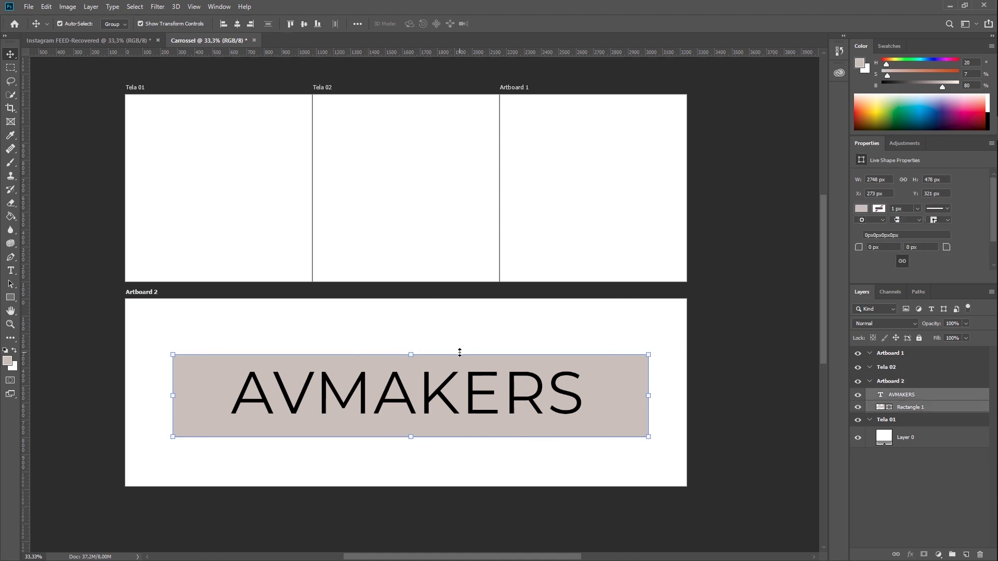
Select the AVMAKERS text and taupe rectangle together in Artboard 2.
left_click(249, 182)
left_click(471, 190)
left_click(591, 194)
left_click(256, 159)
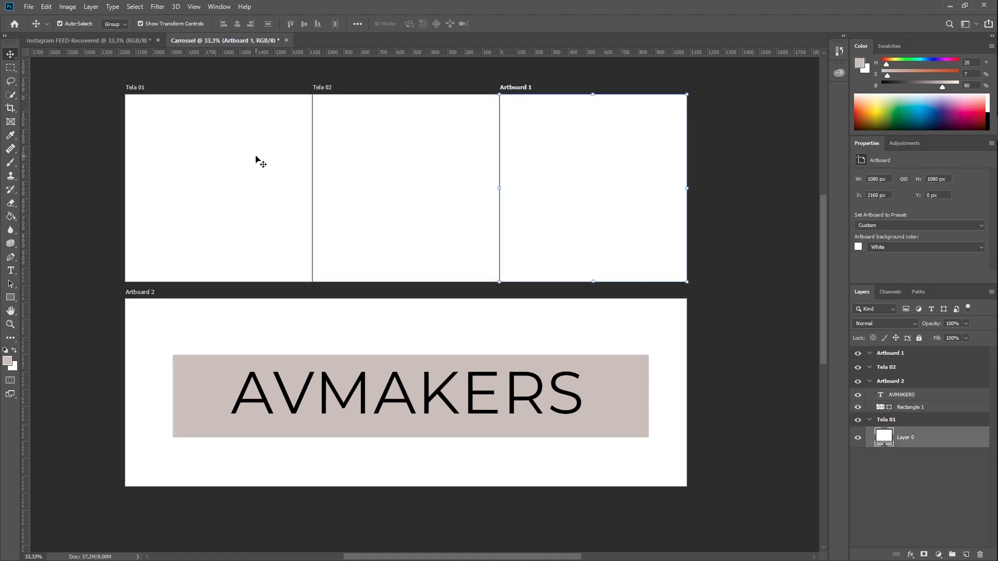
left_click(394, 187)
left_click(575, 192)
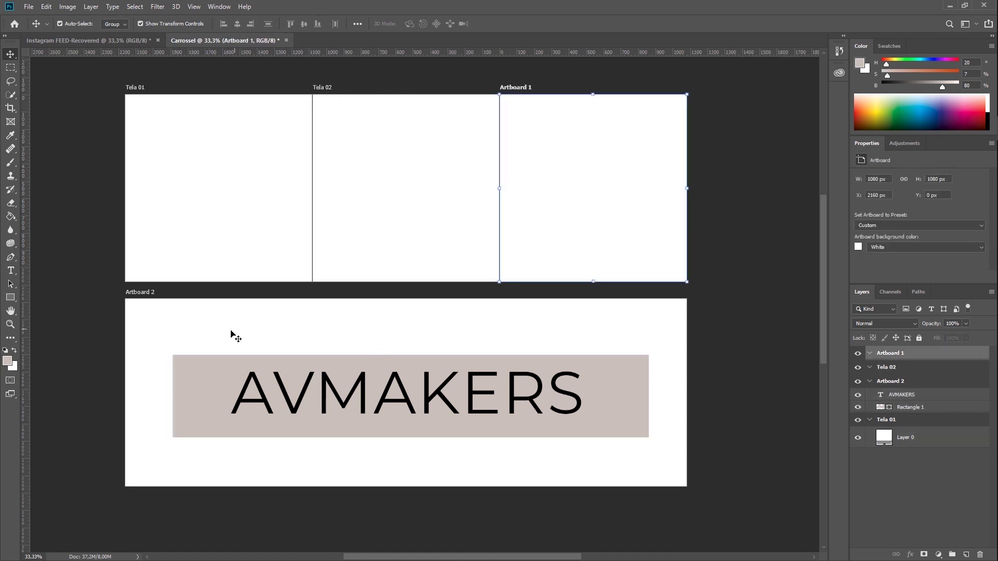
left_click_drag(162, 336, 682, 451)
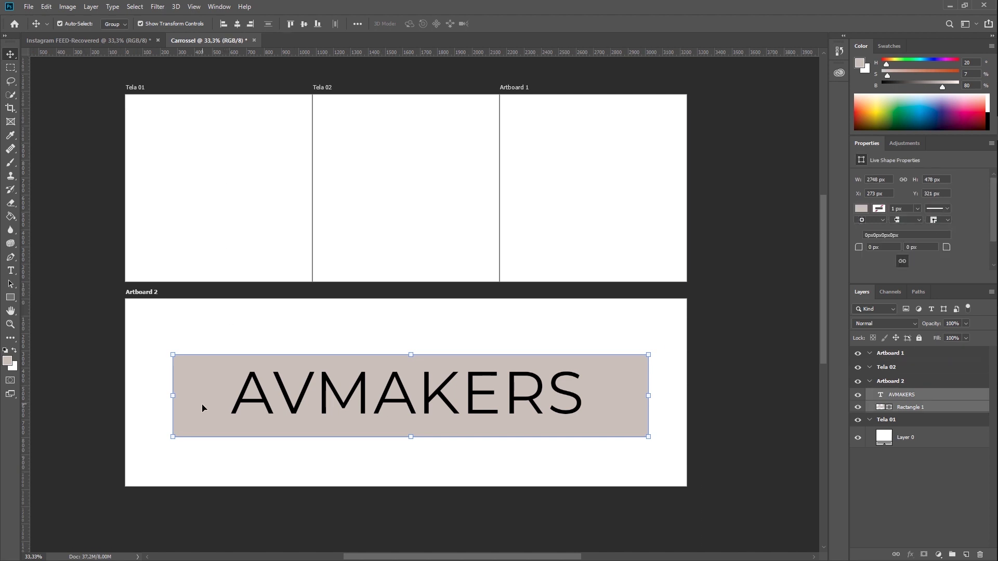
Alt-drag a copy of the banner up into Artboard 1 and move Tela 01 above Artboard 2.
left_click_drag(204, 412, 214, 200)
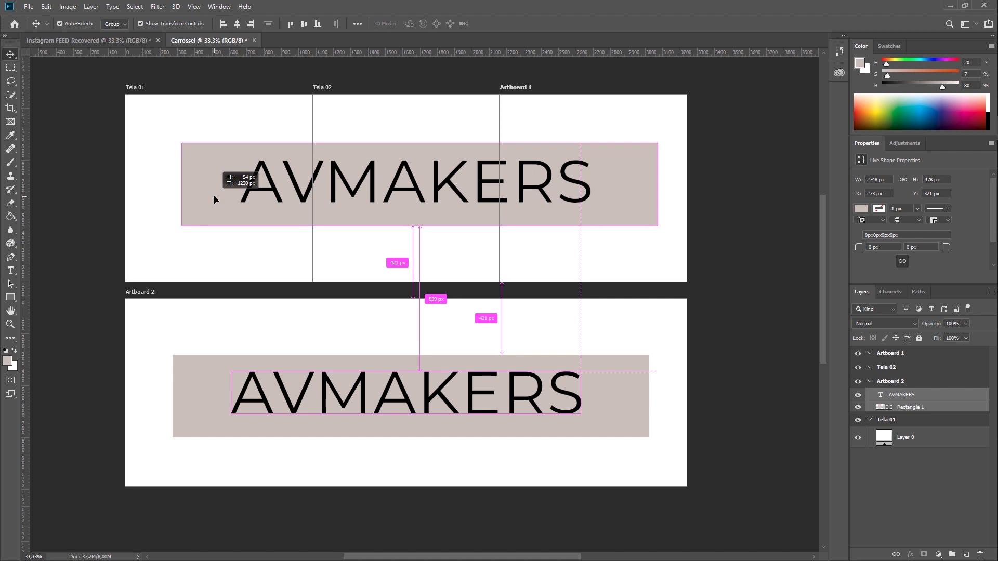
left_click_drag(214, 200, 214, 199)
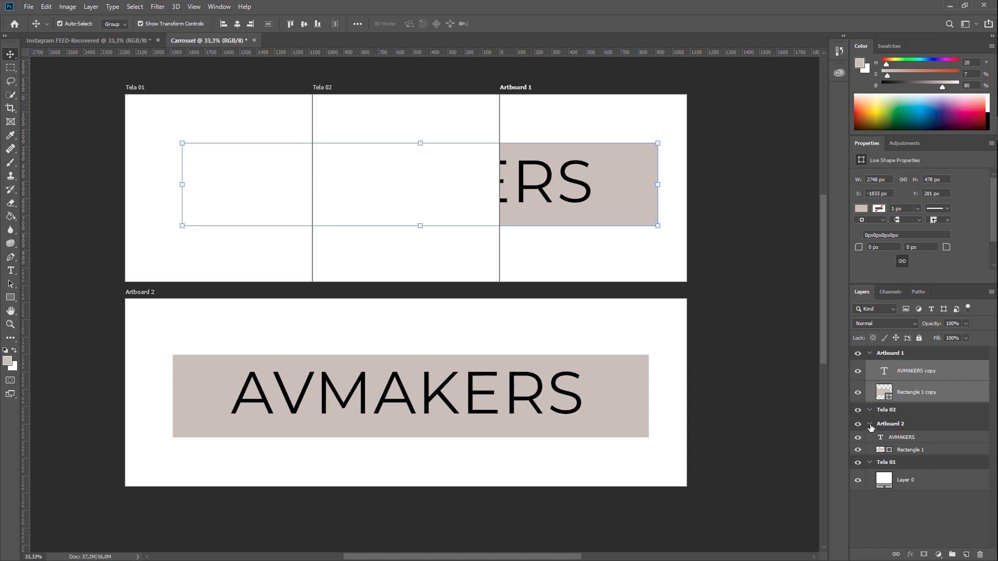
left_click_drag(887, 462, 900, 418)
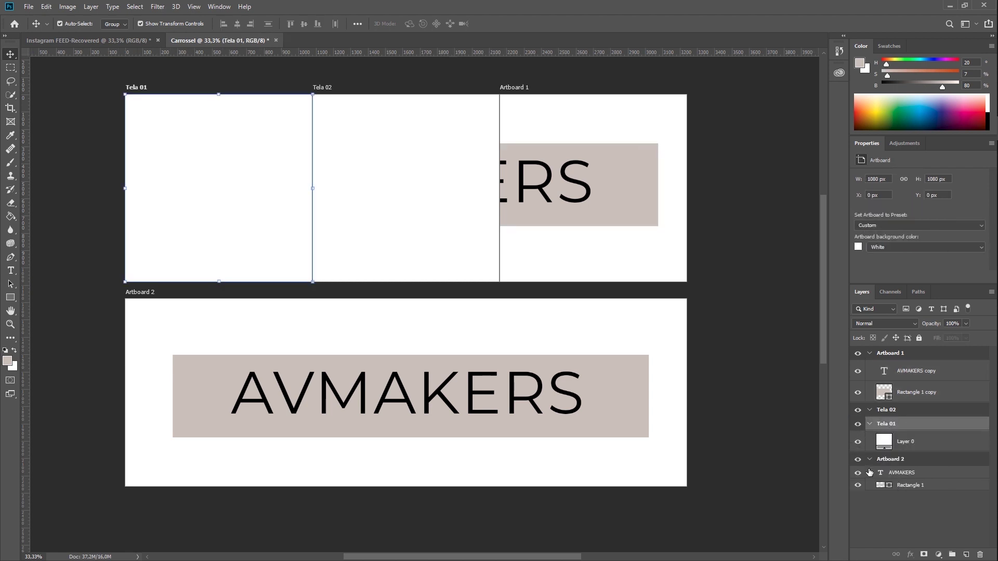
Rename the wide Artboard 2 to Geral.
left_click(869, 459)
left_click(857, 459)
double_click(892, 460)
type("Ger")
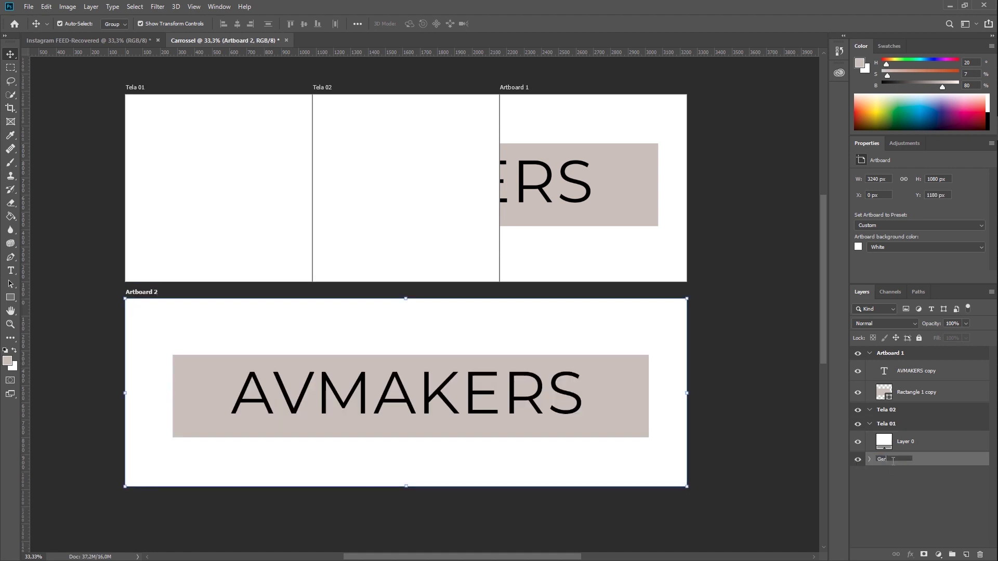
type("al")
key("Return")
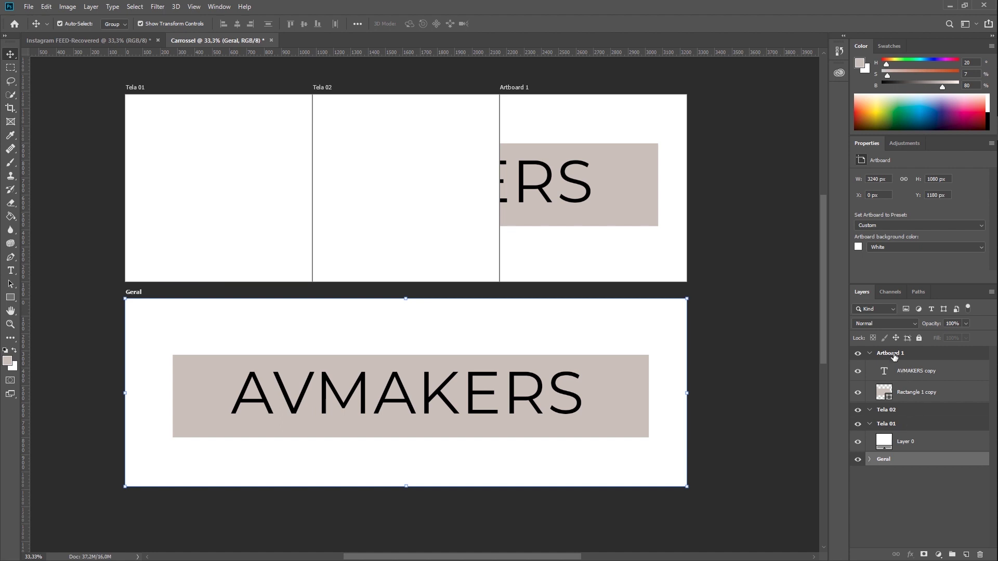
Rename Artboard 1 to Tela 03.
left_click(894, 355)
double_click(902, 353)
type("Tela 03")
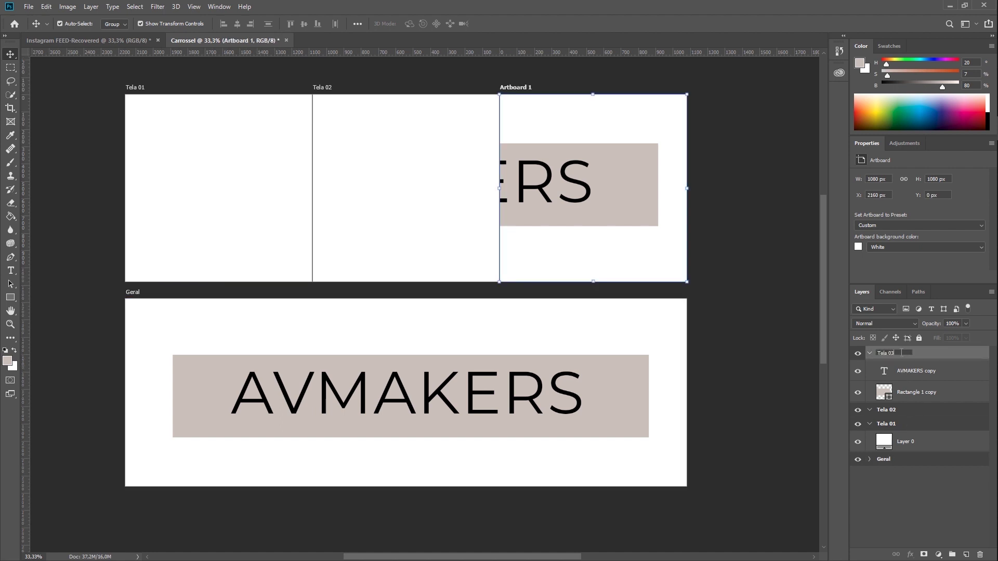
key("Return")
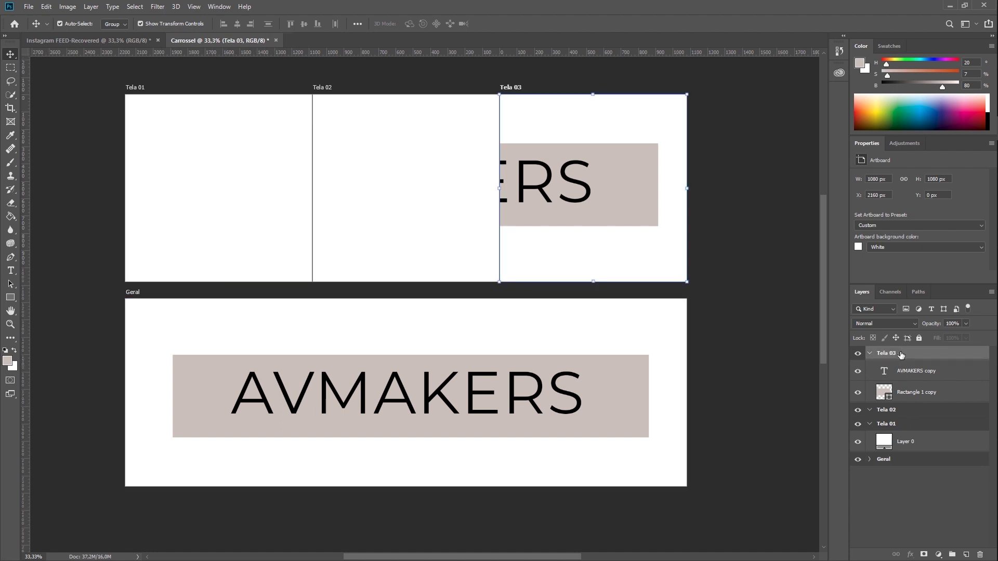
Delete a misplaced AVMAKERS text copy from Tela 02 and switch to the Artboard tool.
left_click_drag(894, 374, 897, 412)
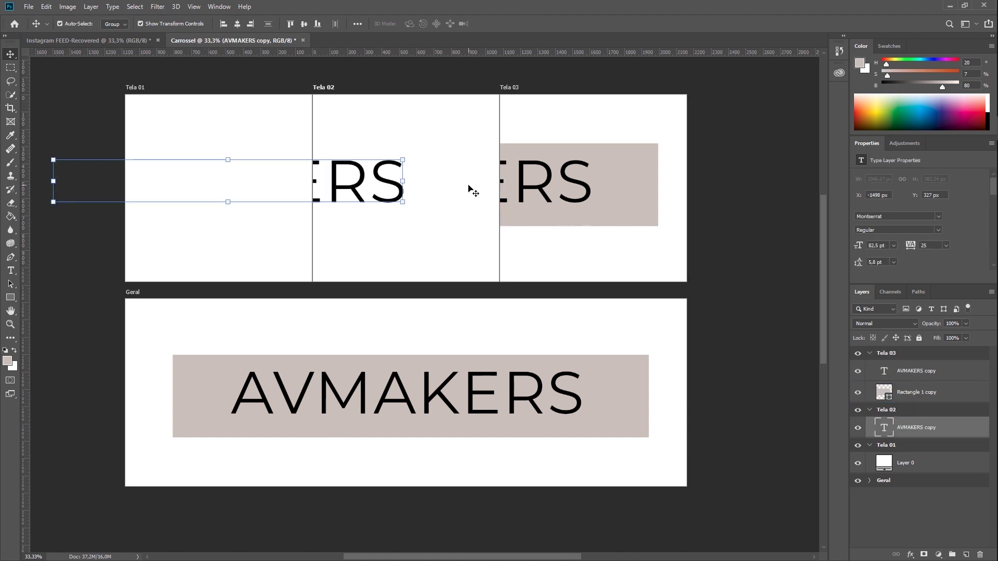
key("Delete")
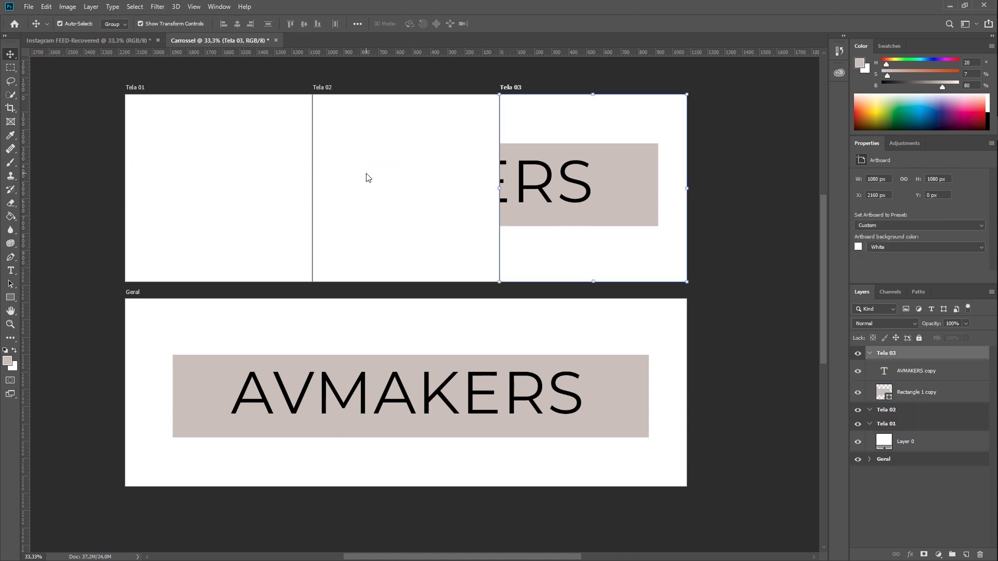
right_click(9, 58)
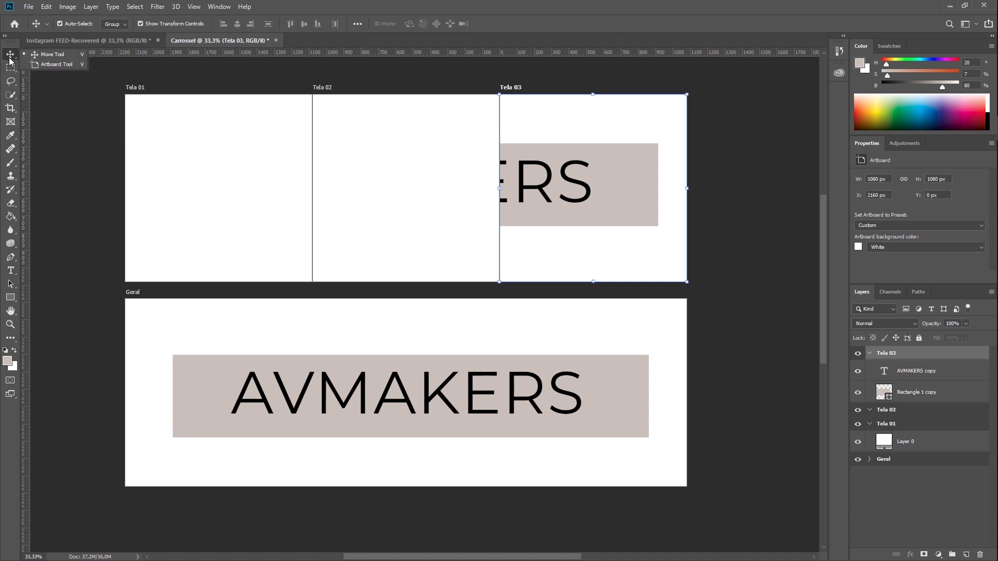
left_click(42, 64)
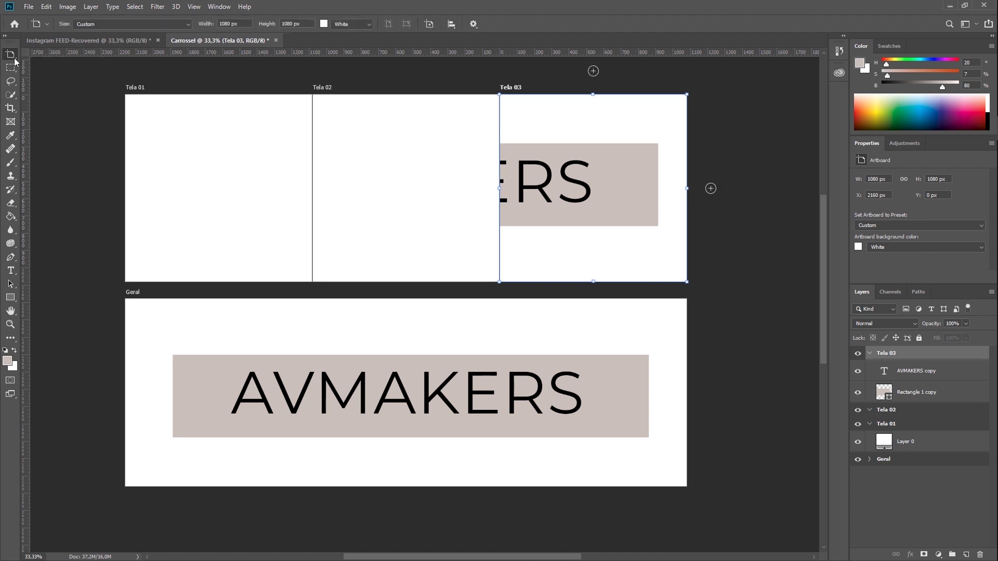
left_click(479, 24)
Alt-drag the AVMAKERS copy text and taupe Rectangle 1 copy into Tela 02.
left_click(907, 371)
left_click(917, 392, "shift")
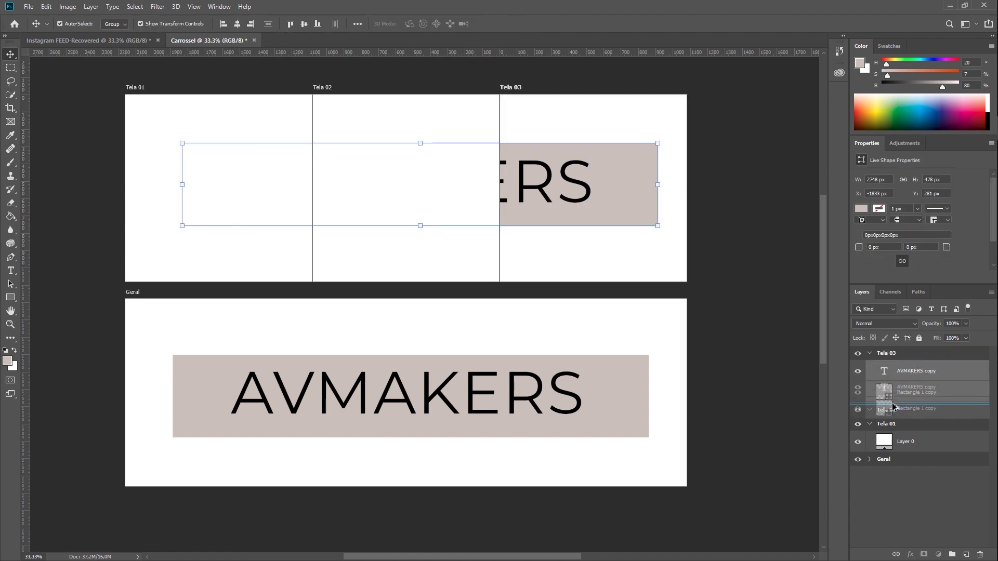
left_click_drag(886, 391, 896, 471)
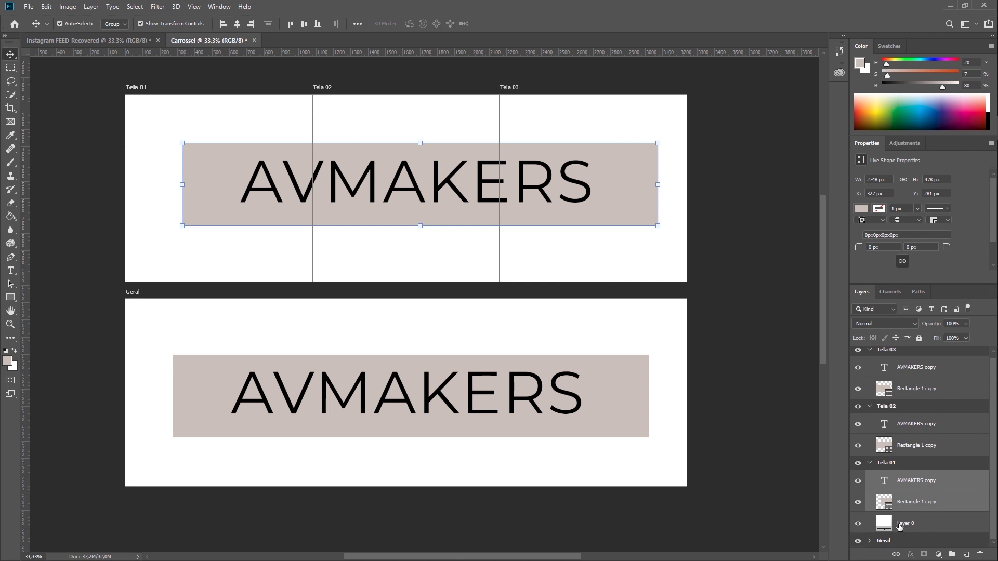
Delete the blank Layer 0 from Tela 01.
left_click(900, 526)
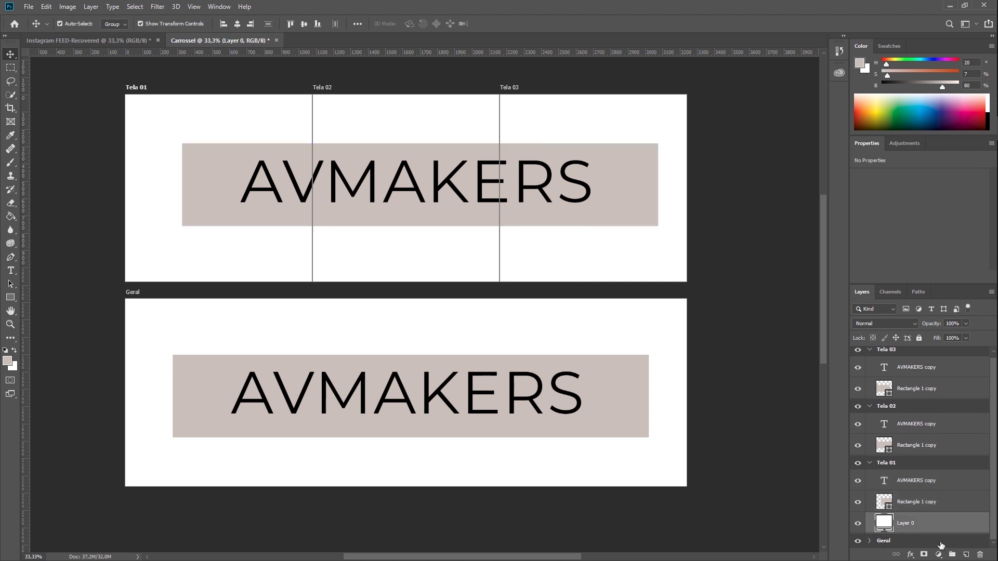
left_click(978, 554)
left_click(442, 441)
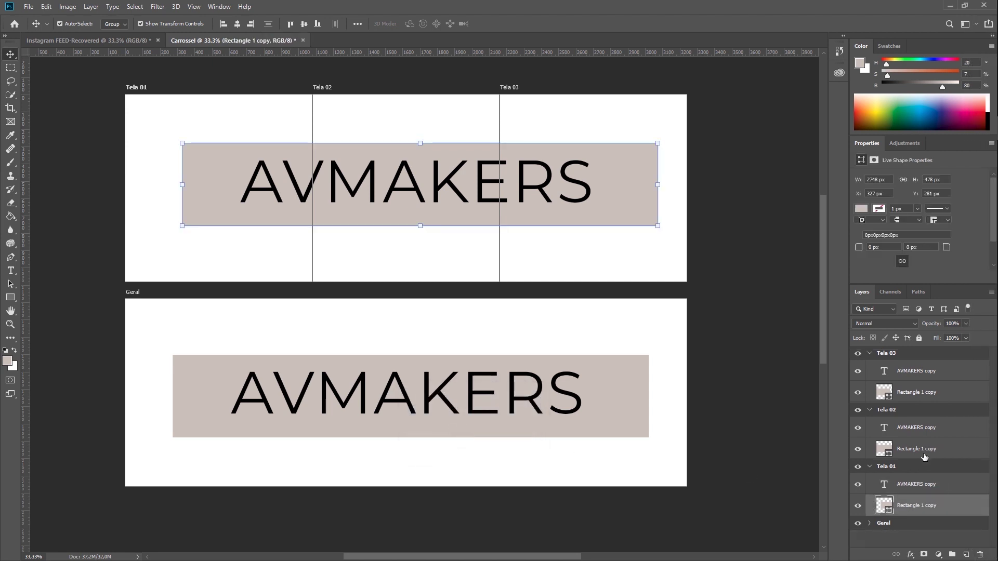
Collapse the Tela 01, Tela 02 and Tela 03 groups and select the artboards for export.
left_click(872, 467)
left_click(870, 409)
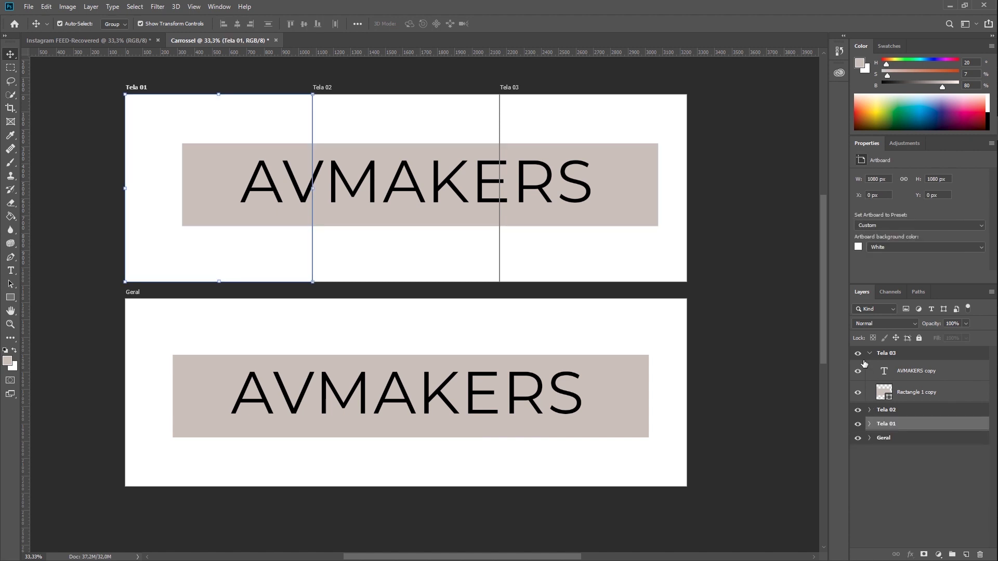
left_click(870, 353)
left_click(855, 411)
left_click(858, 395)
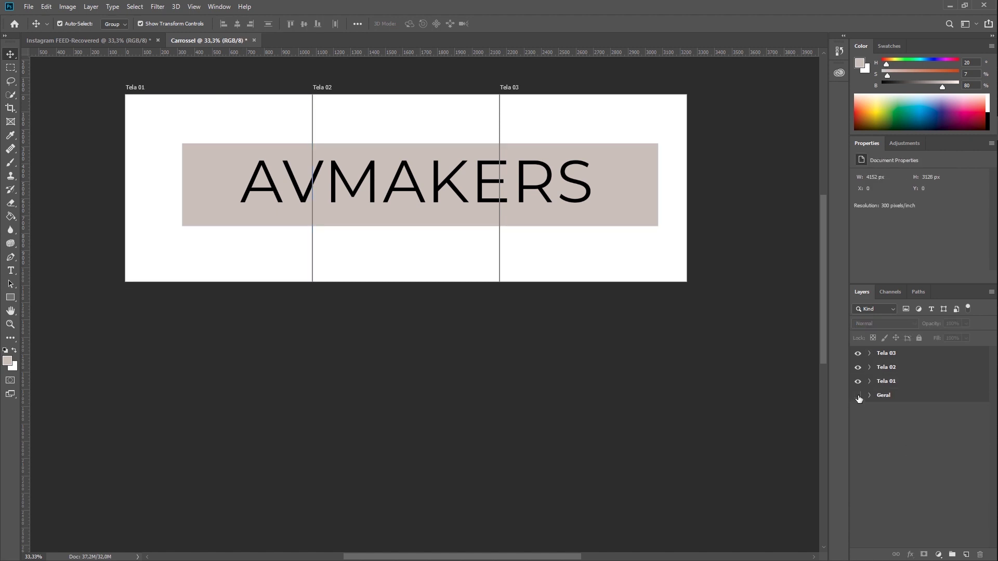
left_click(894, 384)
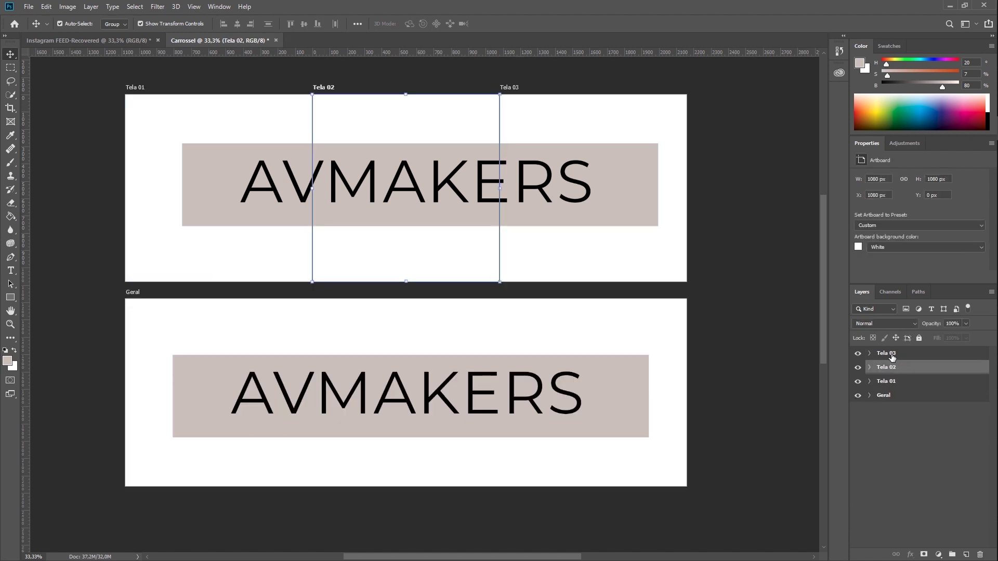
left_click(892, 354)
left_click(279, 144)
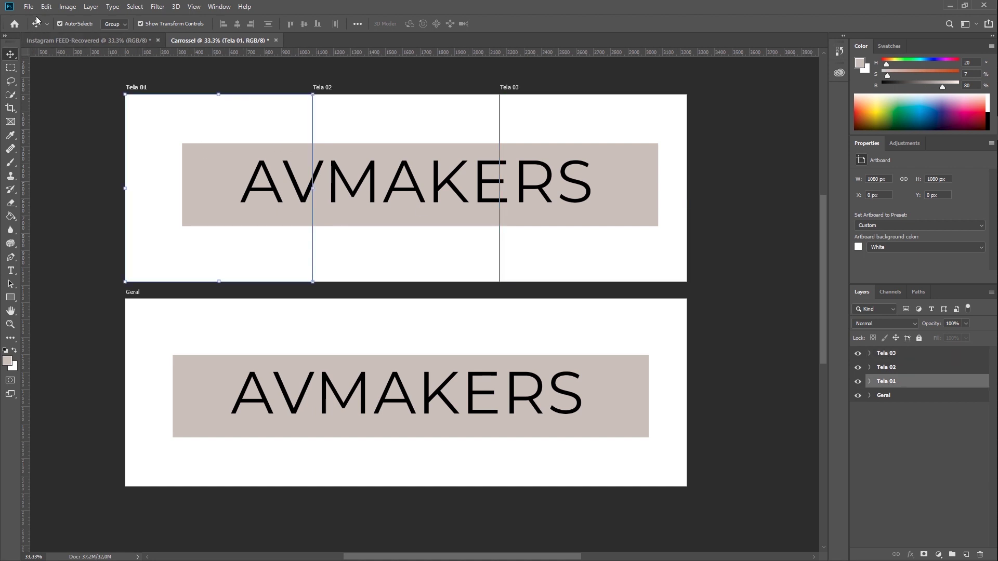
left_click(29, 6)
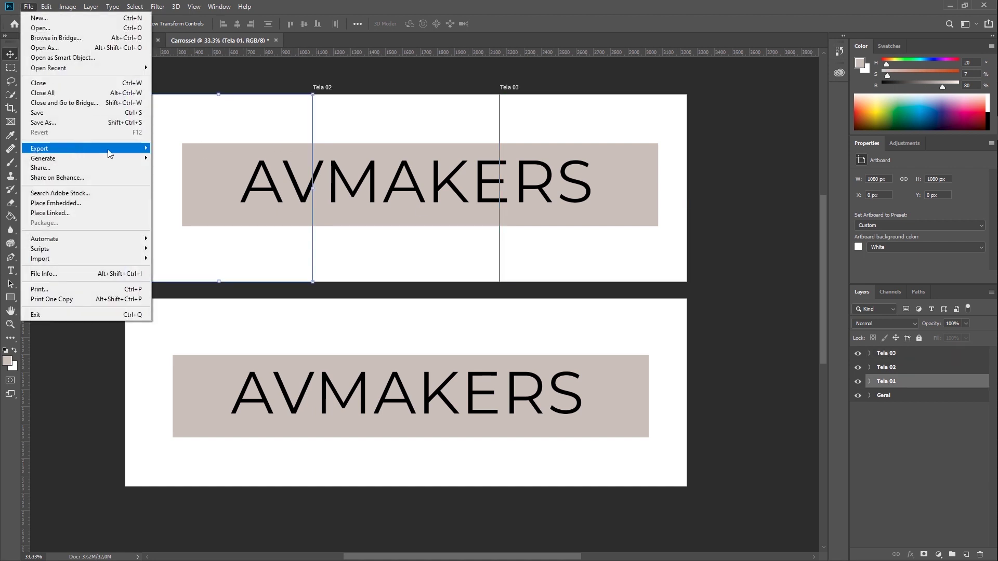
Export all artboards as PNG, previewing Tela 02, Tela 01 and the 3240 x 1080 Geral panorama.
mouse_move(86, 148)
left_click(184, 159)
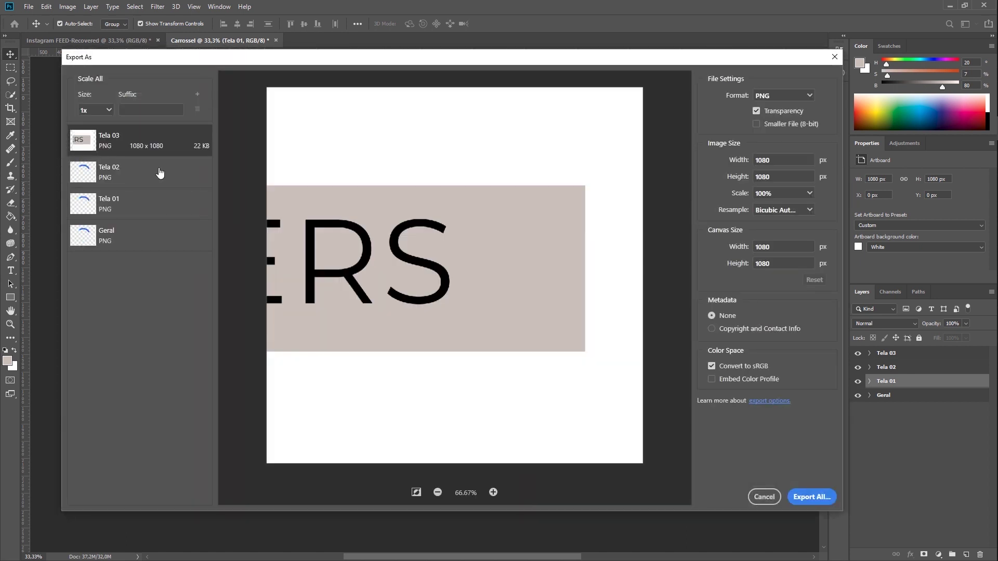
left_click(158, 174)
left_click(120, 204)
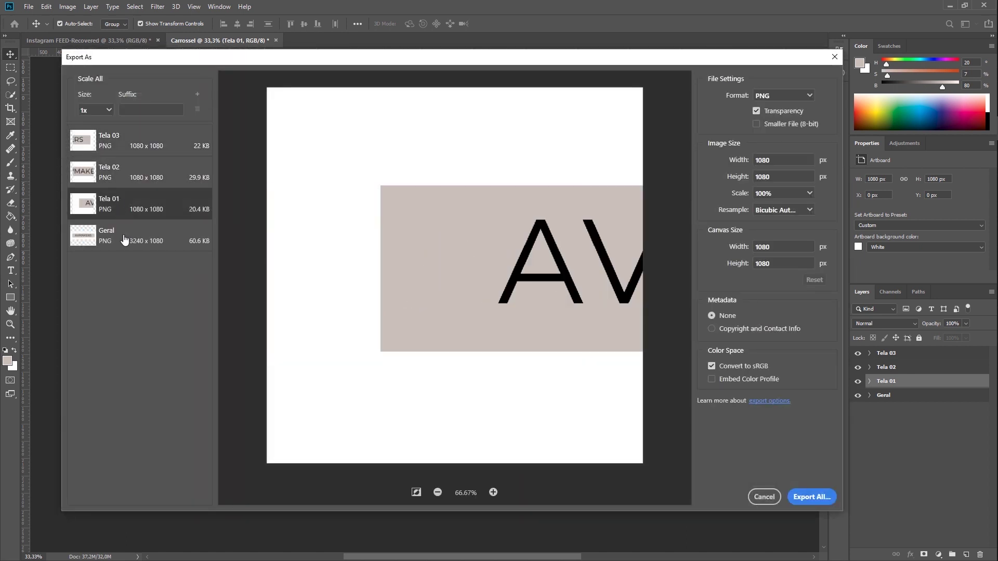
left_click(124, 241)
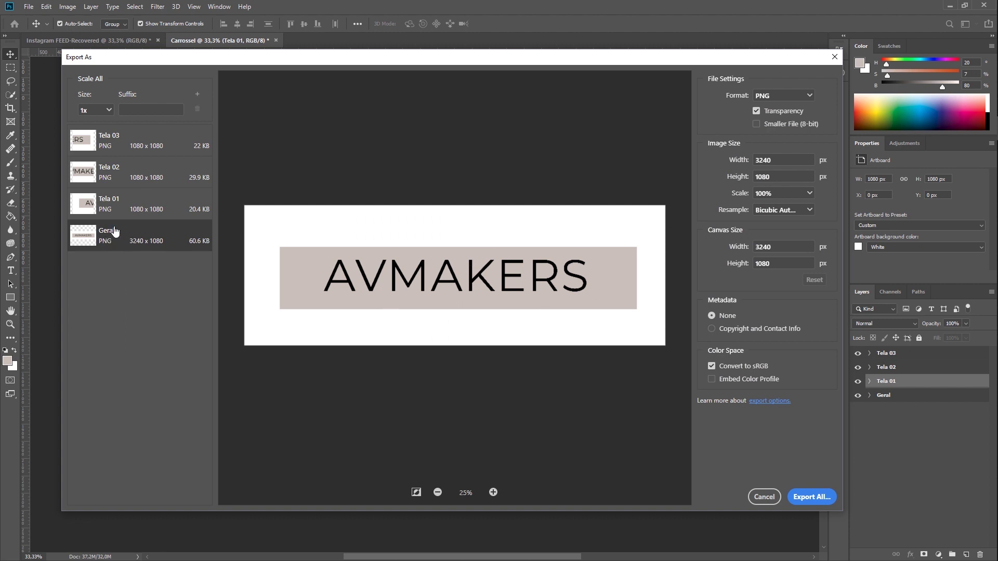
Recheck the 1080 x 1080 PNG previews of Tela 01, Tela 02 and Tela 03.
left_click(114, 204)
left_click(114, 172)
left_click(114, 140)
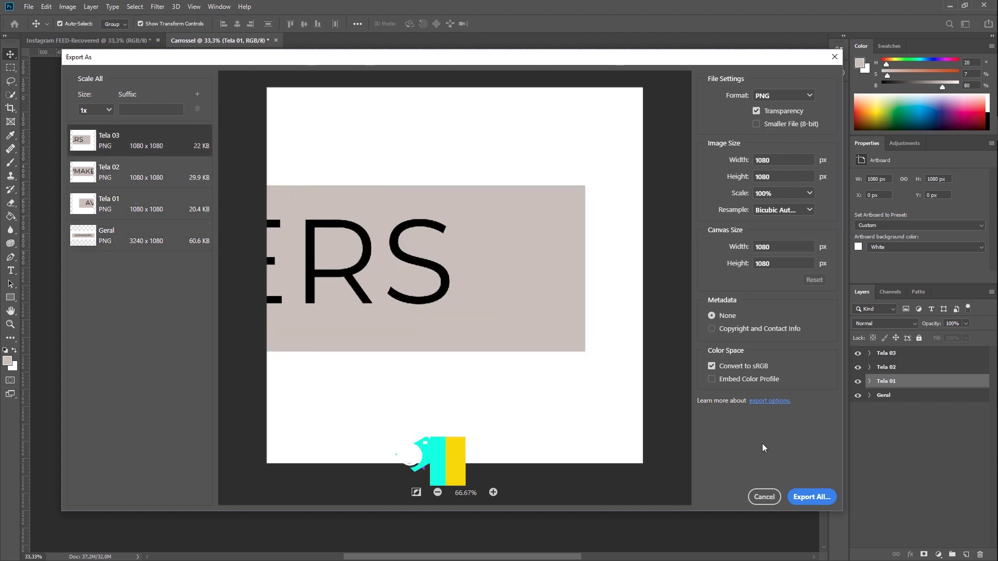
left_click(134, 187)
left_click(133, 208)
left_click(126, 176)
left_click(121, 151)
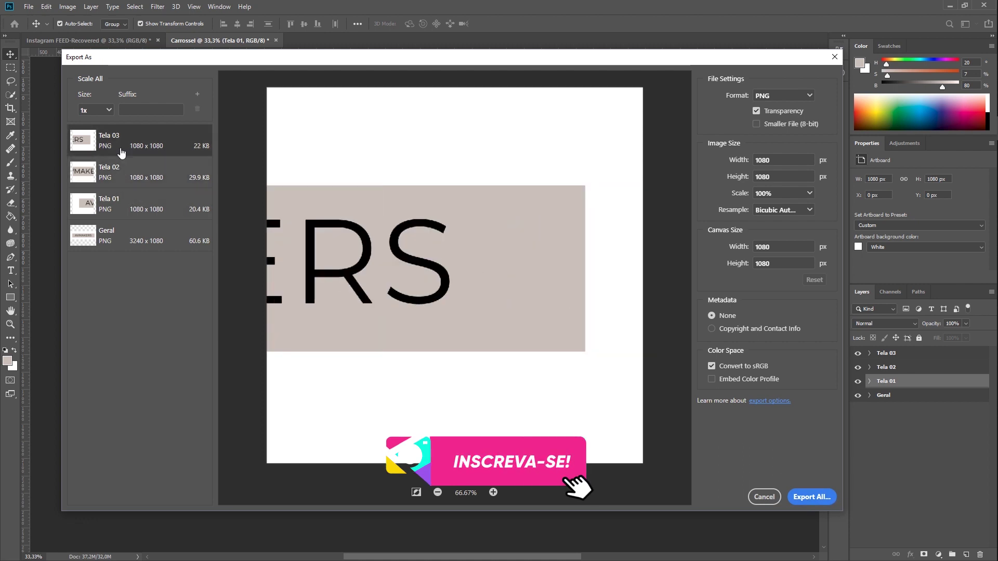